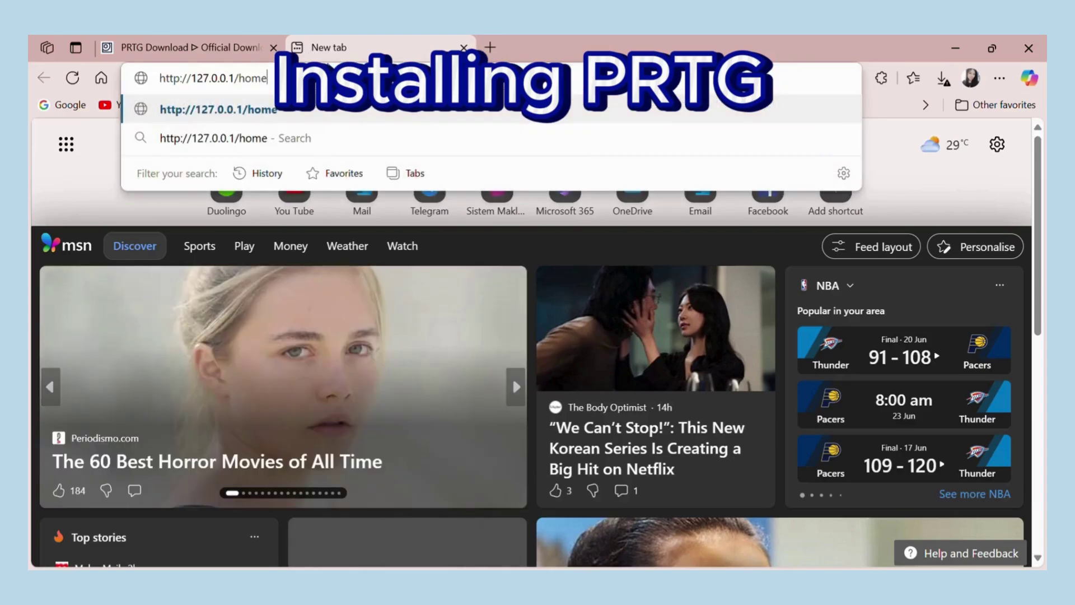
key(Return)
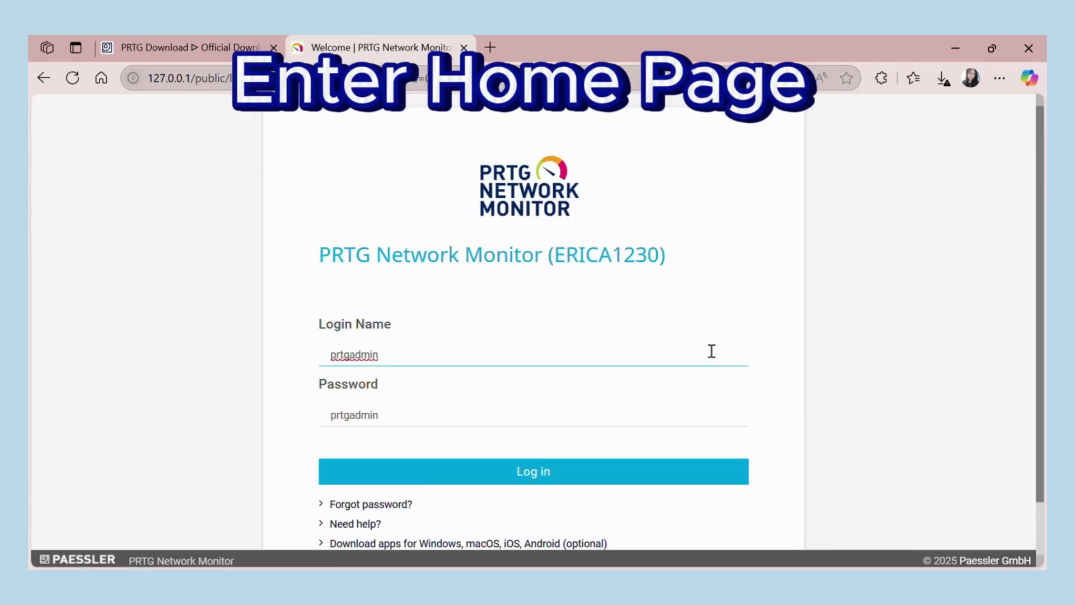
click(499, 467)
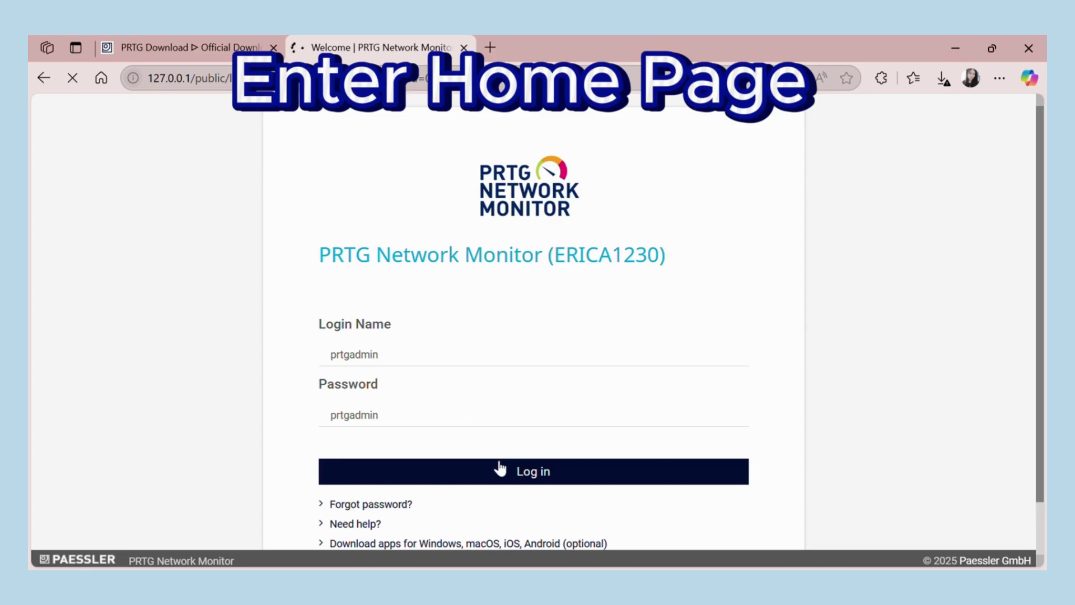
scroll(583, 370, down, 2)
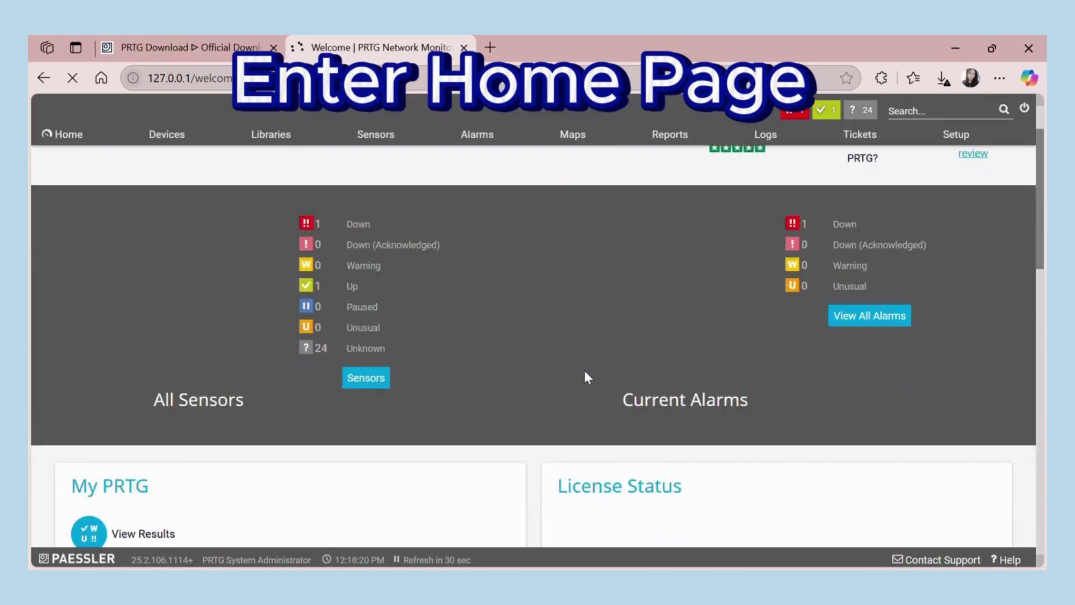
scroll(589, 375, up, 2)
scroll(589, 371, down, 6)
scroll(590, 375, up, 2)
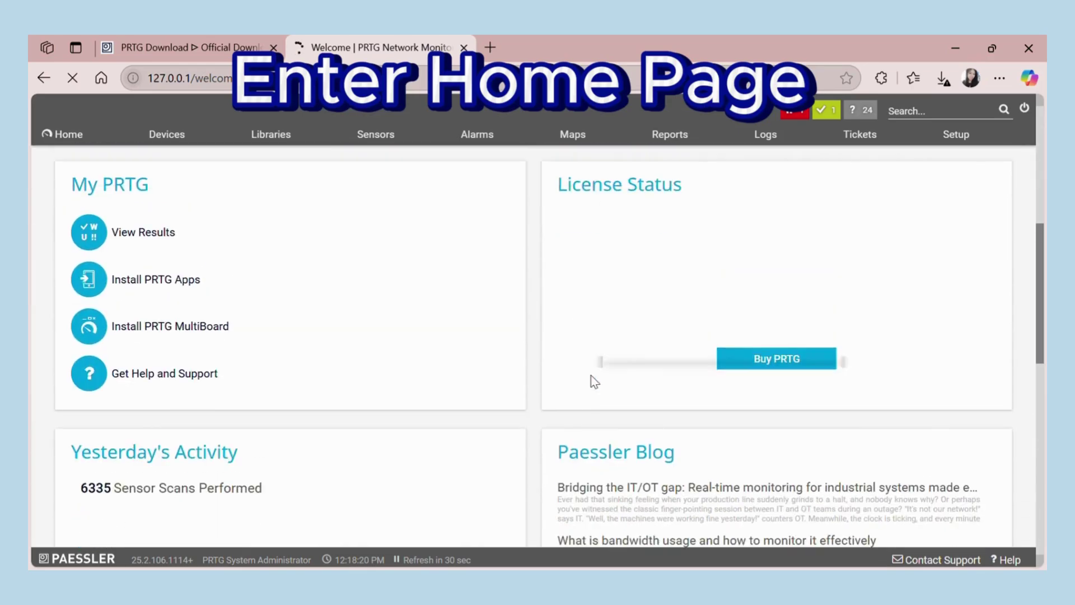
scroll(537, 227, up, 5)
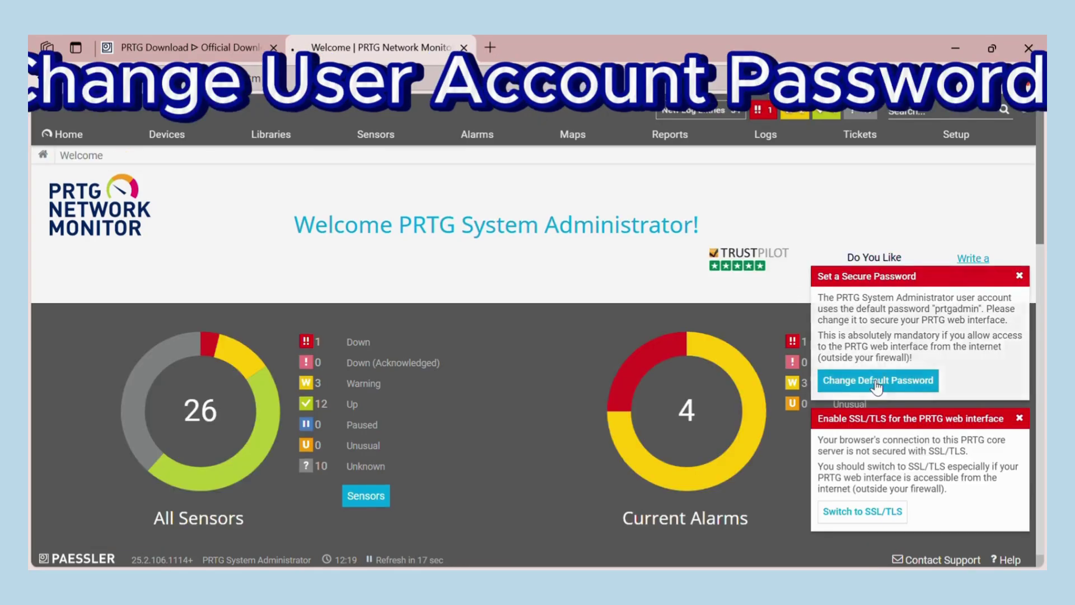
Replace the PRTG System Administrator's default password with a new account password and dismiss the browser's offer to save it.
click(876, 380)
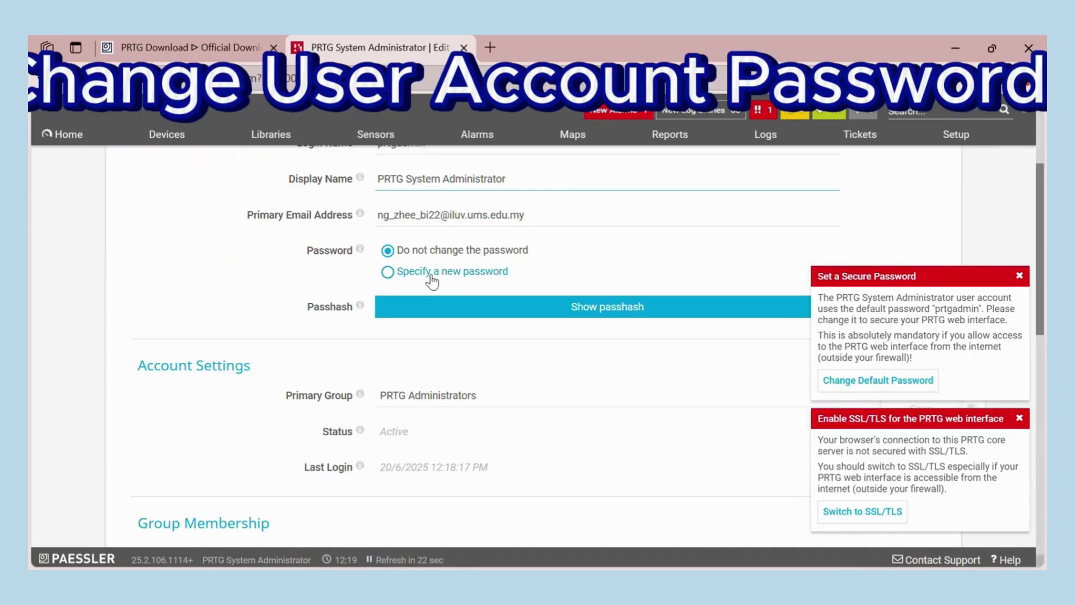
click(432, 272)
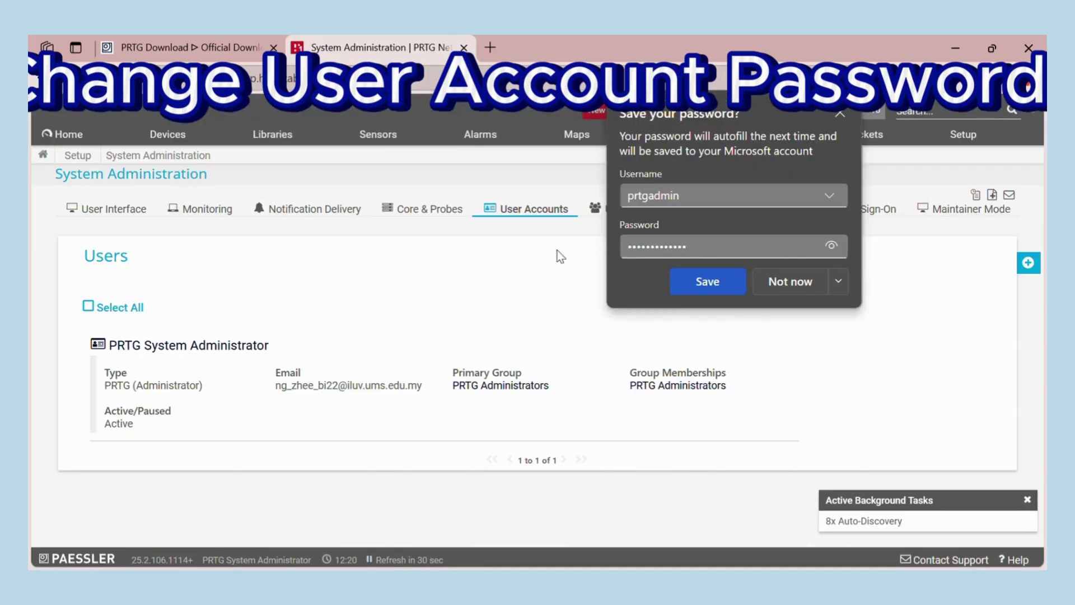
click(840, 114)
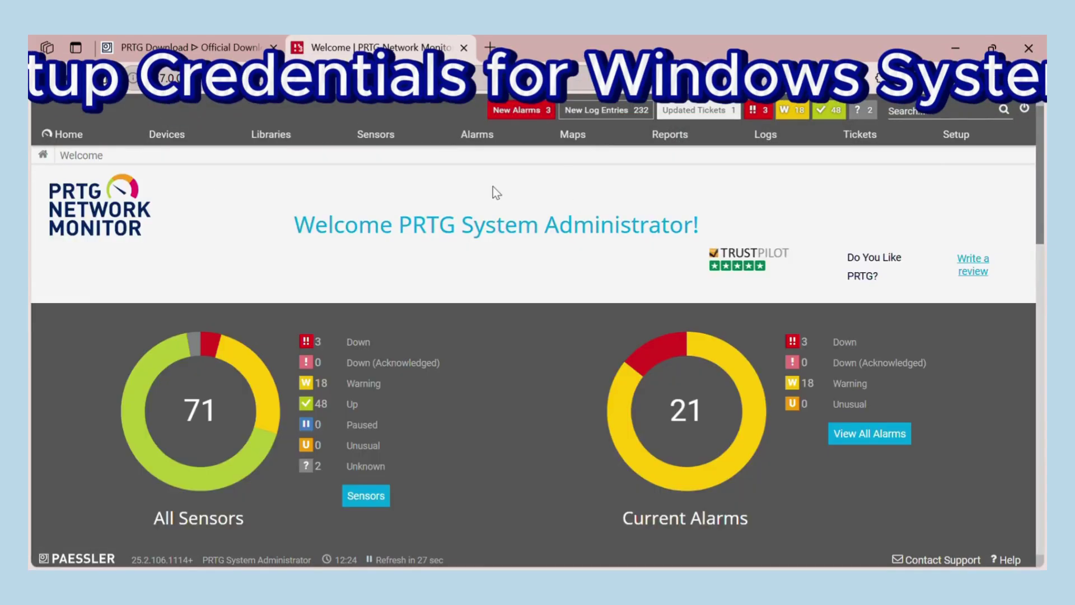
Examine the Root group's settings, especially the domain, user name and password under Credentials for Windows Systems.
click(167, 134)
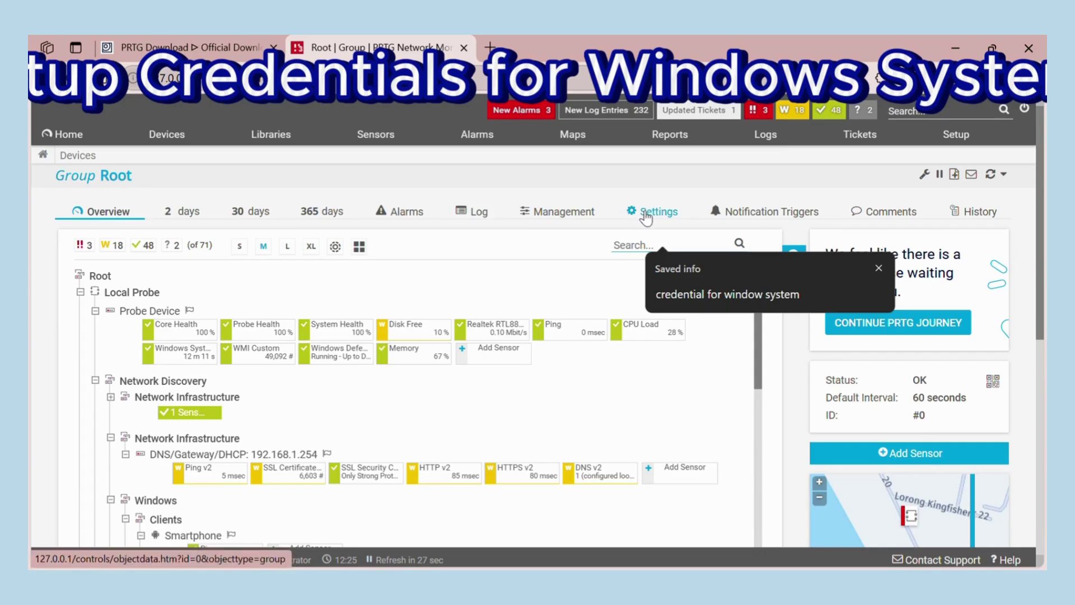
click(655, 211)
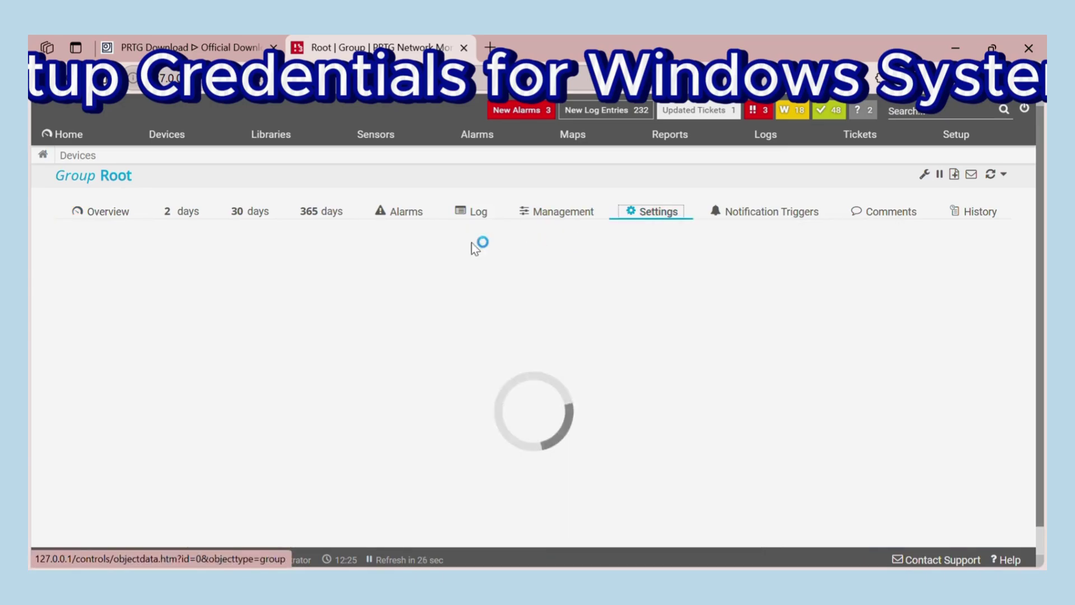
scroll(276, 271, down, 3)
scroll(398, 230, up, 1)
scroll(348, 289, down, 5)
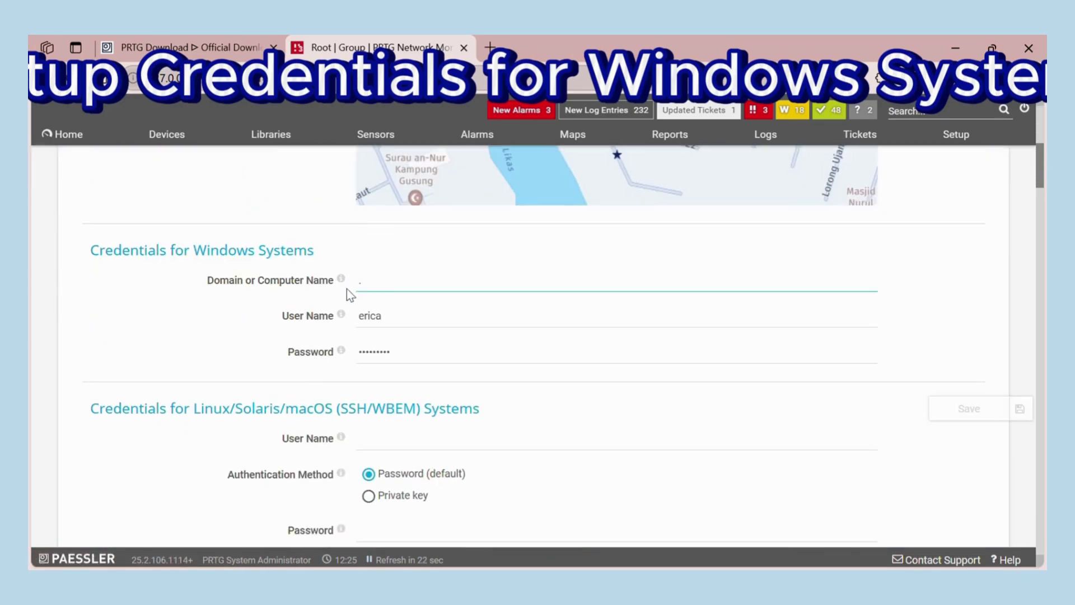
click(400, 355)
click(386, 296)
click(398, 353)
scroll(398, 353, down, 3)
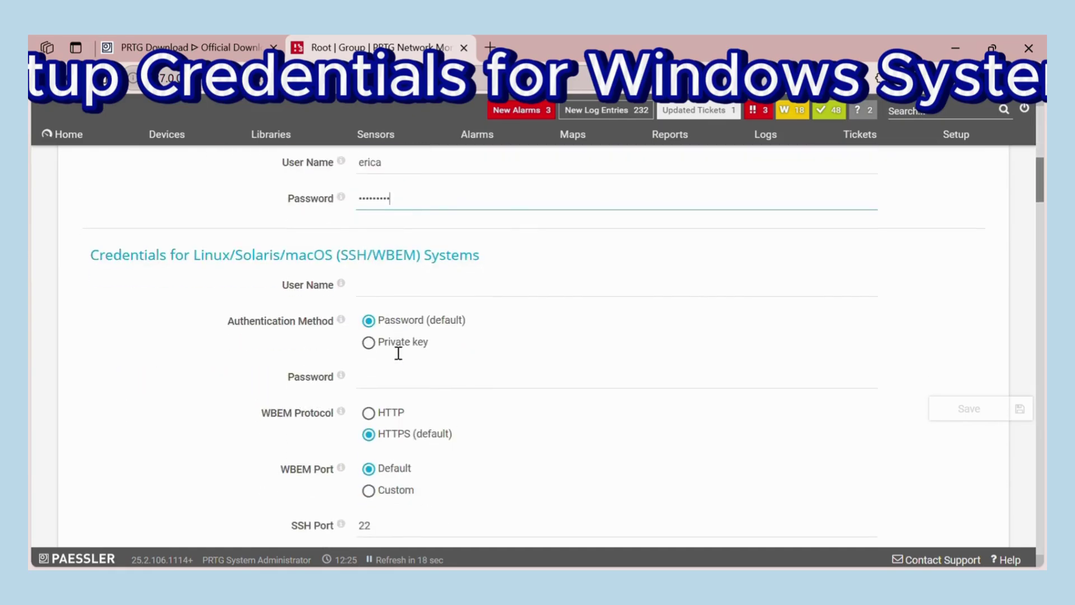
scroll(398, 352, down, 5)
scroll(648, 350, up, 15)
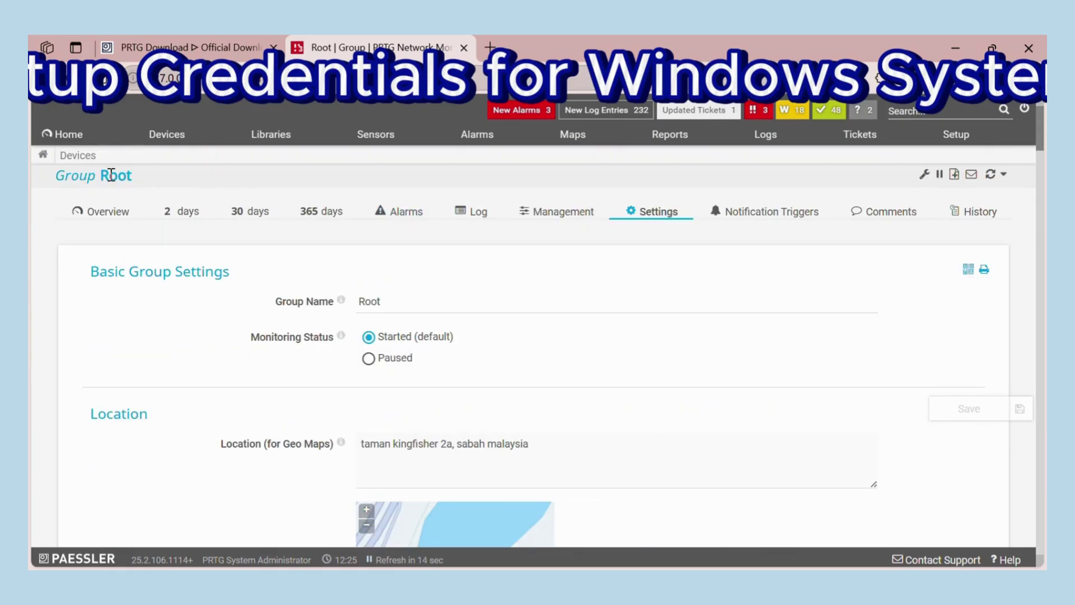
Start a new sensor on the Probe Device in the device tree and choose the Ping sensor type.
click(159, 137)
scroll(38, 279, down, 1)
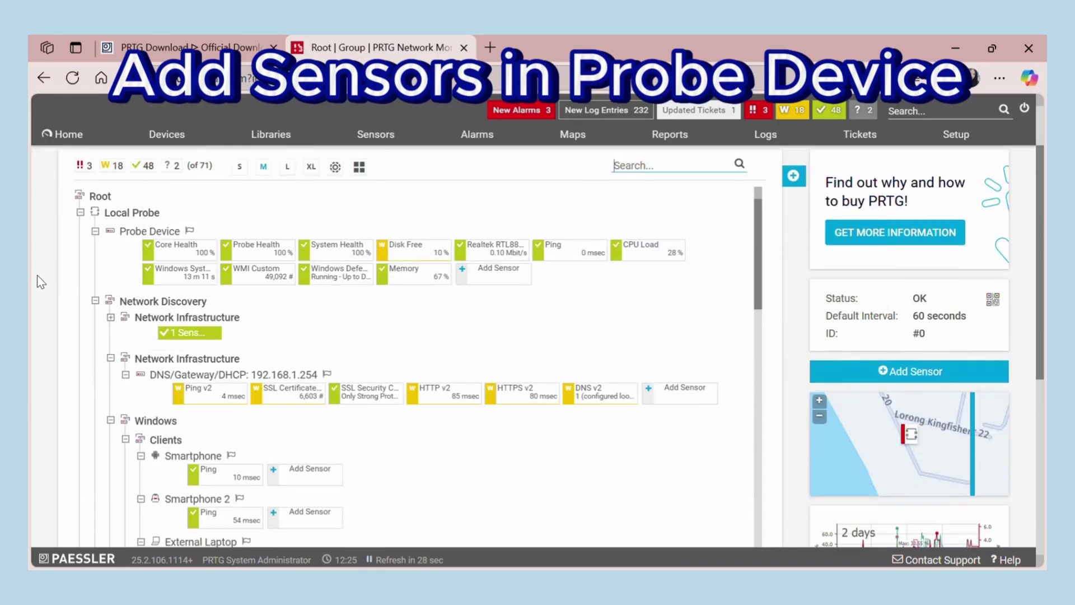
click(494, 270)
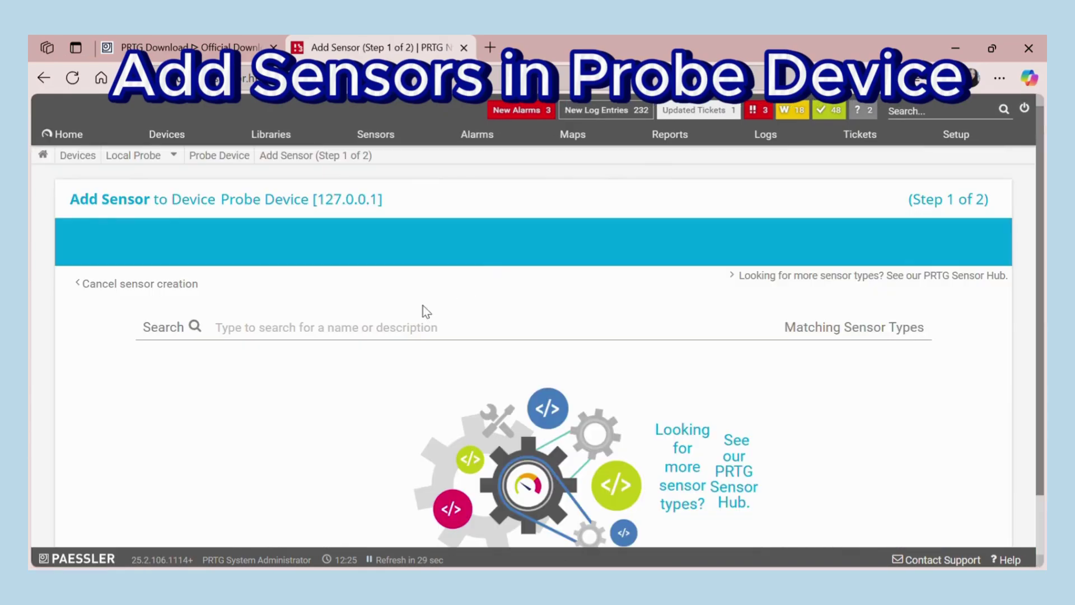
scroll(372, 281, down, 1)
scroll(616, 336, down, 5)
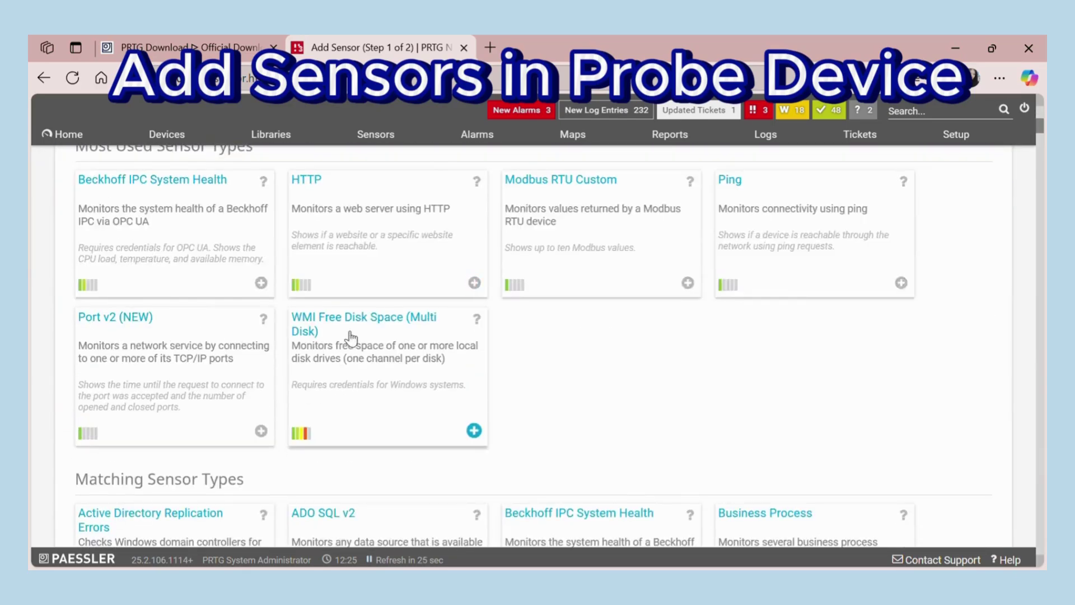
scroll(723, 284, down, 1)
click(767, 205)
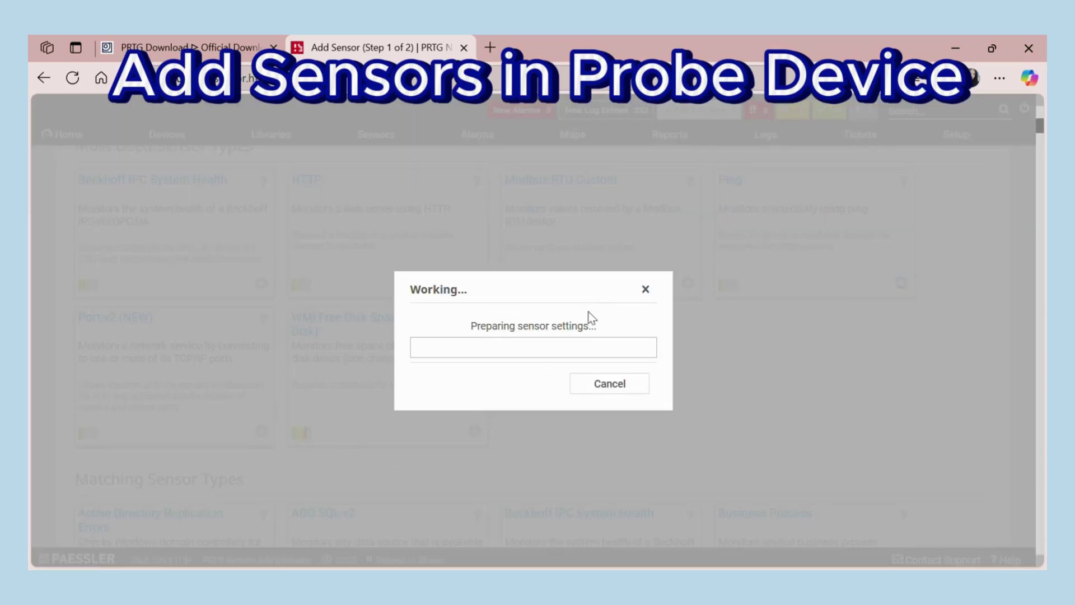
Create the Ping sensor with its default settings and check the Probe Device's sensor list.
scroll(804, 325, down, 3)
scroll(803, 325, down, 2)
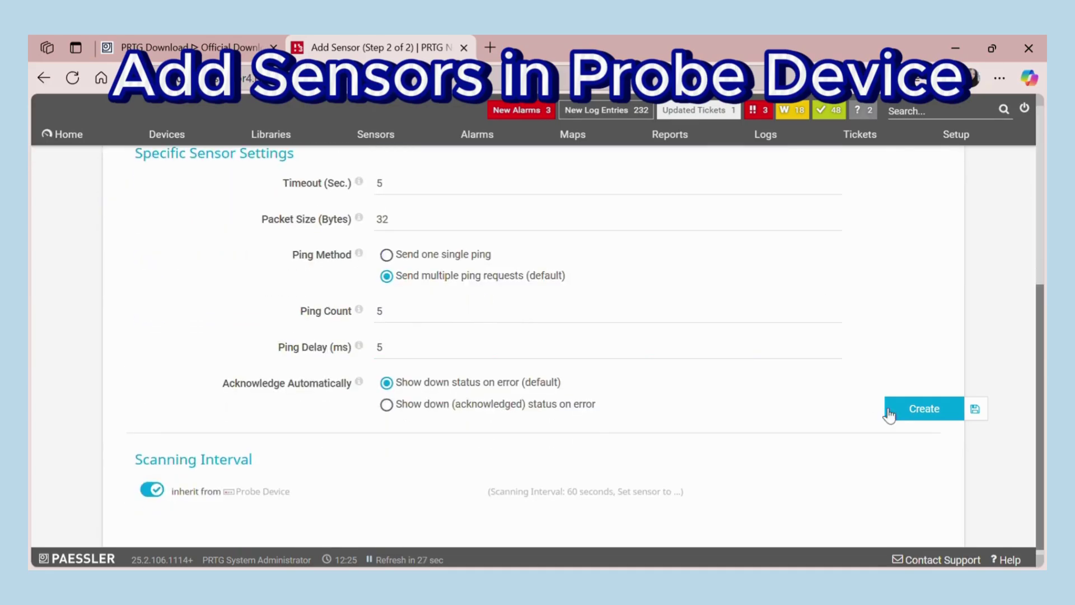
click(912, 414)
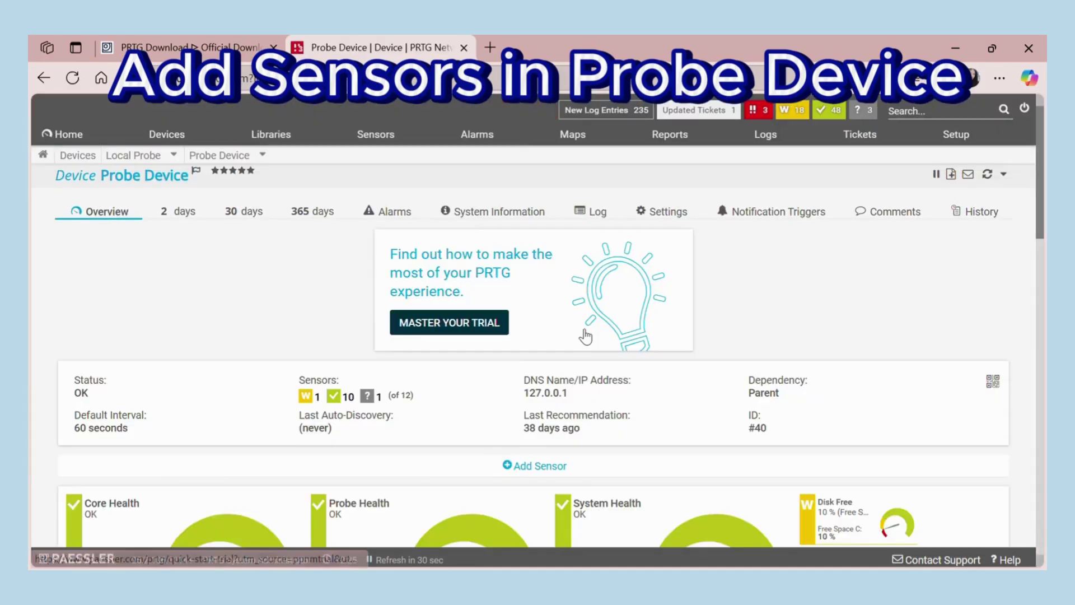
scroll(279, 286, down, 10)
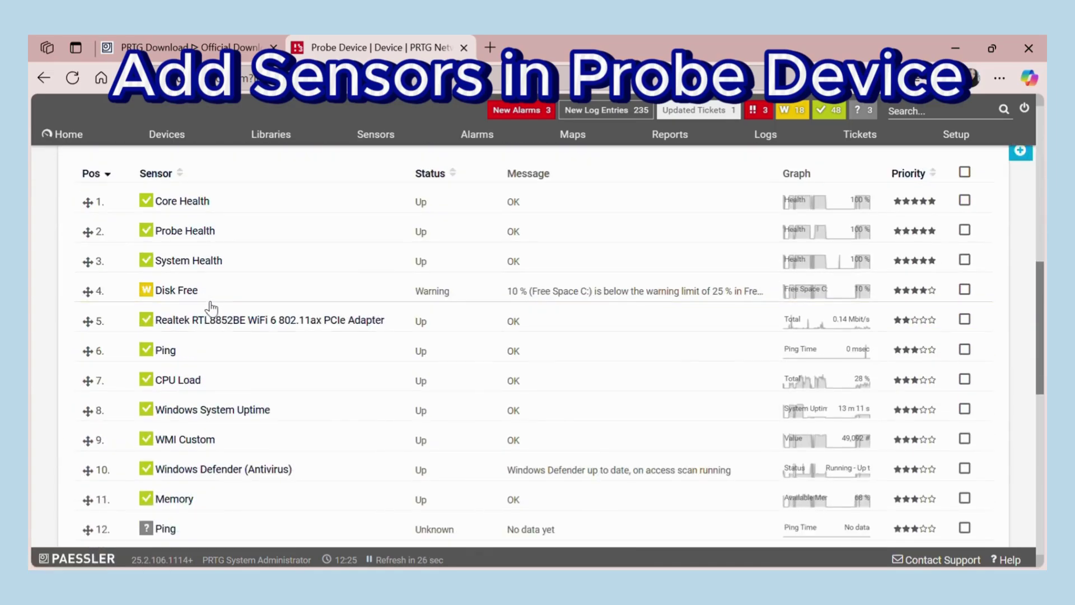
scroll(219, 296, up, 3)
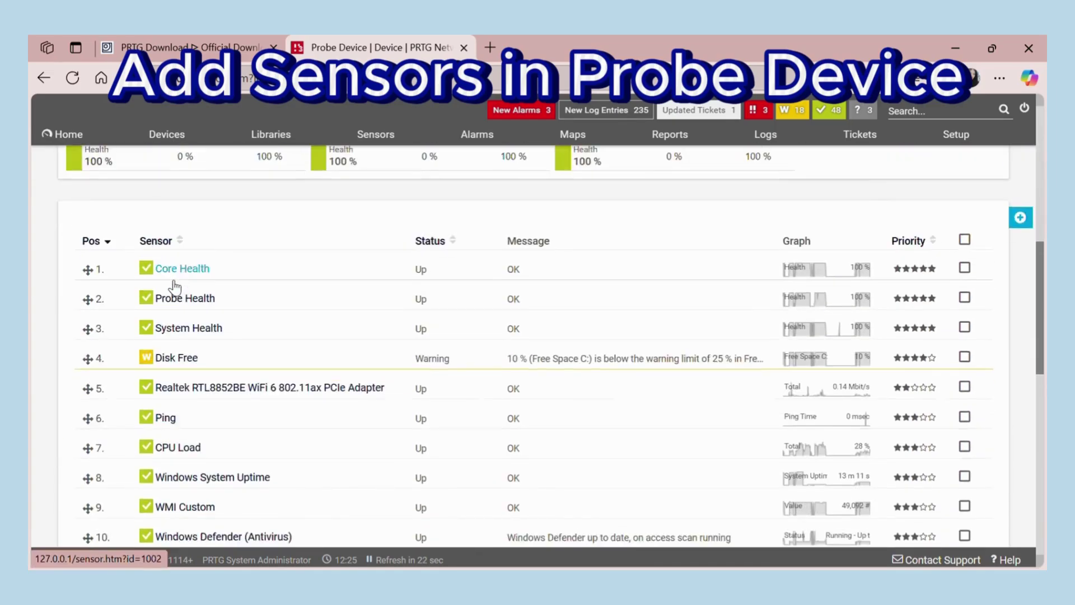
scroll(171, 282, down, 3)
scroll(235, 291, up, 10)
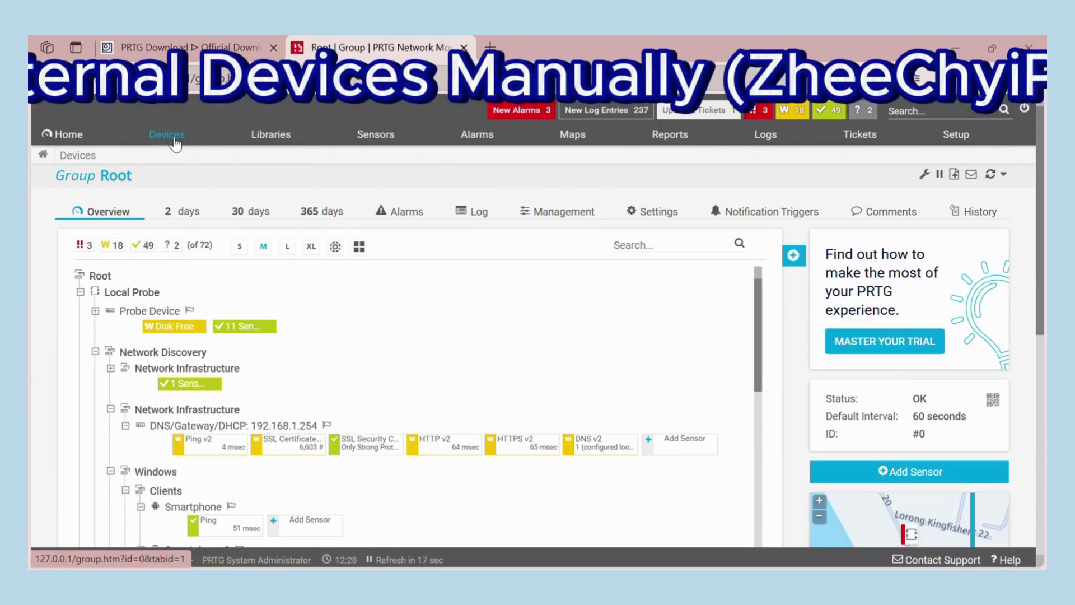
Start adding a new device with Local Probe as its parent.
click(196, 335)
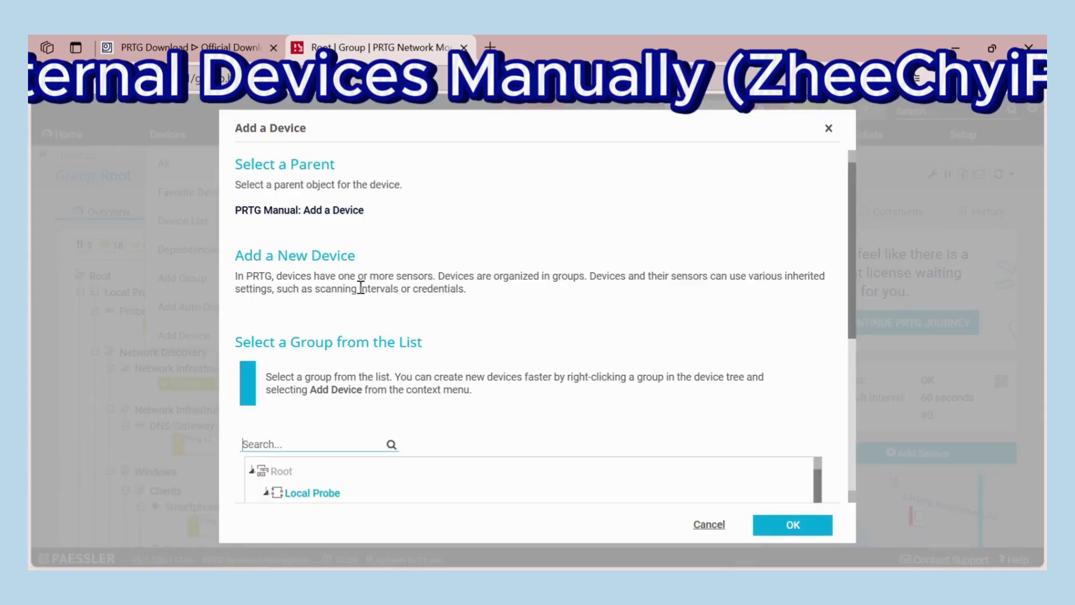
scroll(347, 270, down, 3)
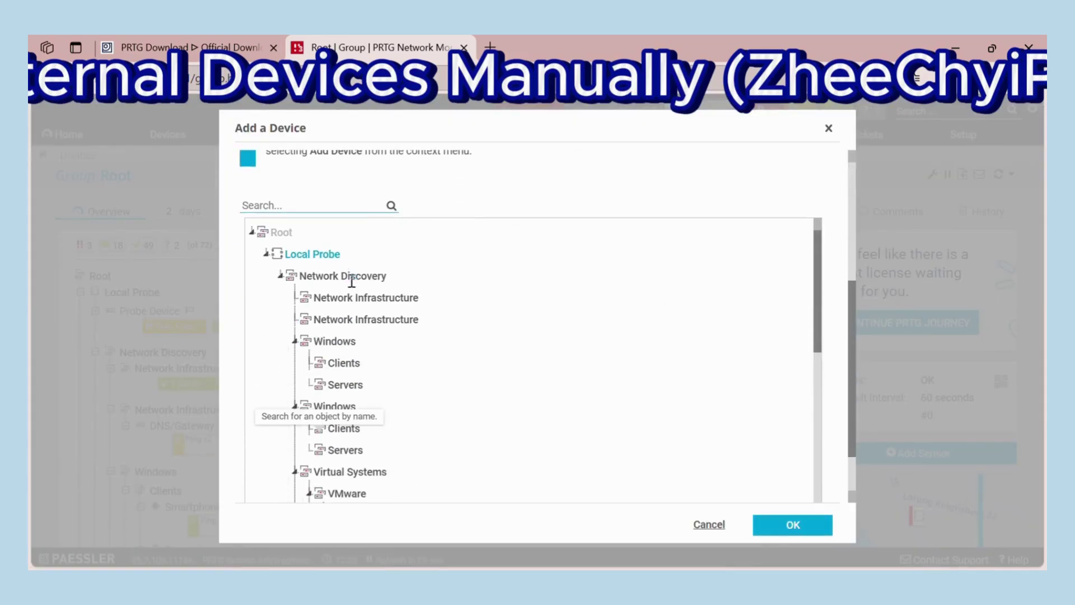
click(791, 524)
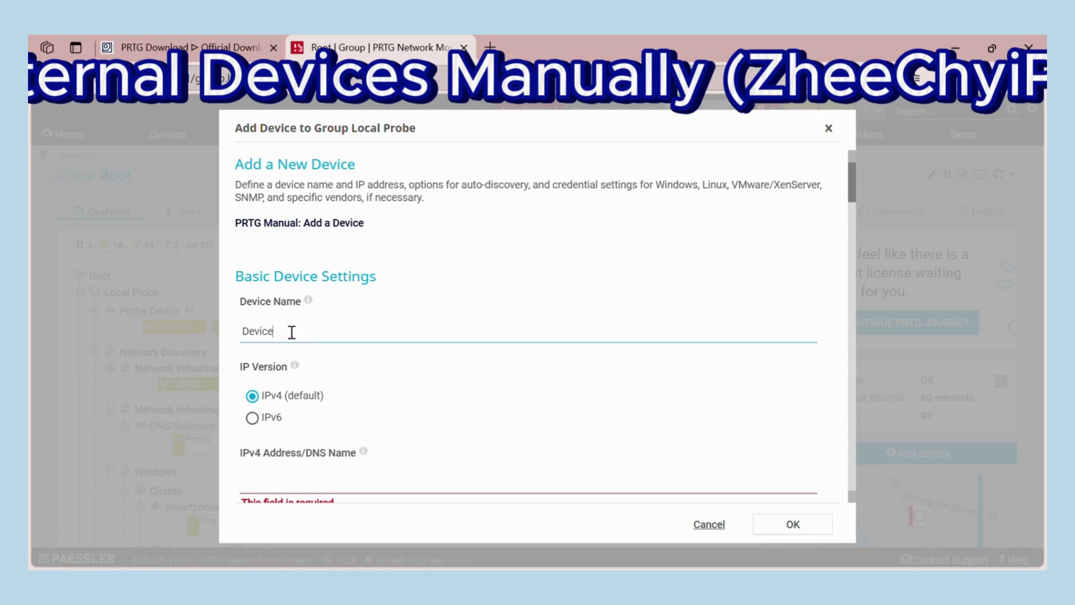
Name the new device after its owner's PC and set its IPv4 address to 127.0.0.1.
drag(292, 332, 220, 327)
text(ZheeChy)
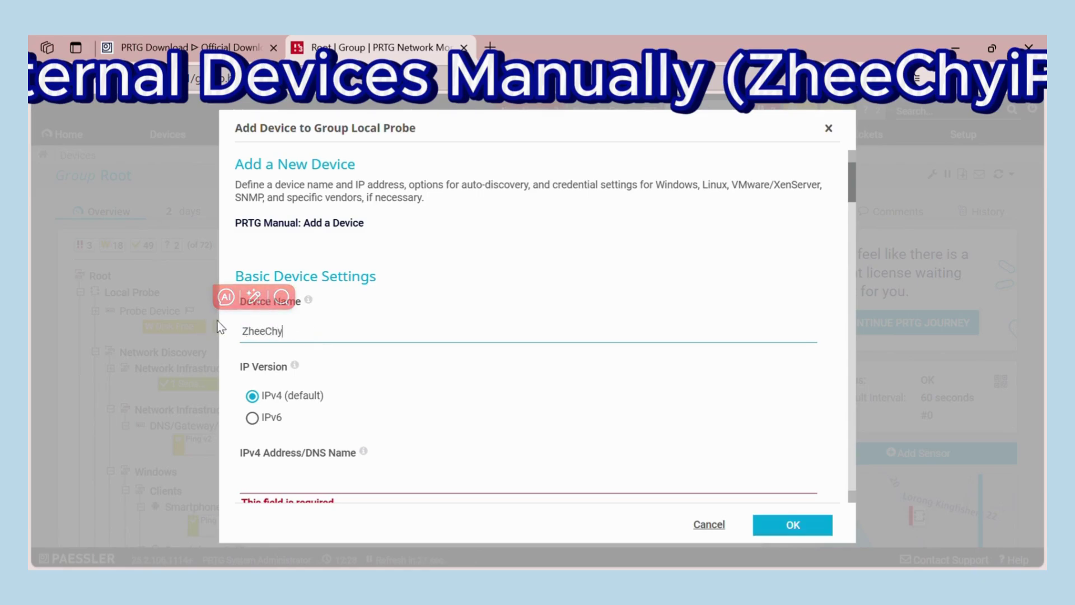
text(iPC)
scroll(449, 399, down, 4)
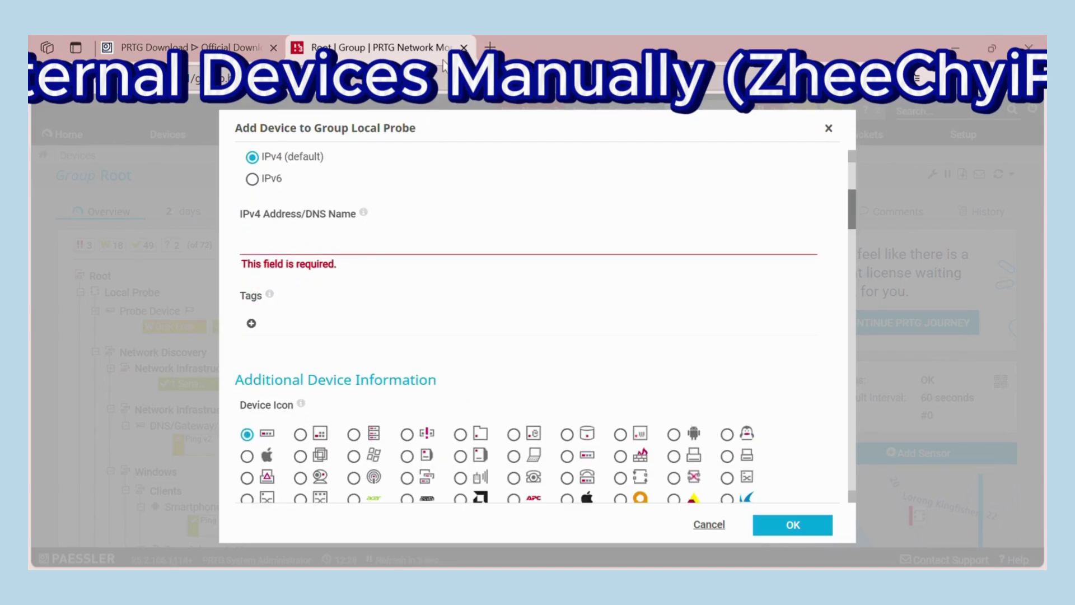
click(332, 251)
text(127.0.0.1)
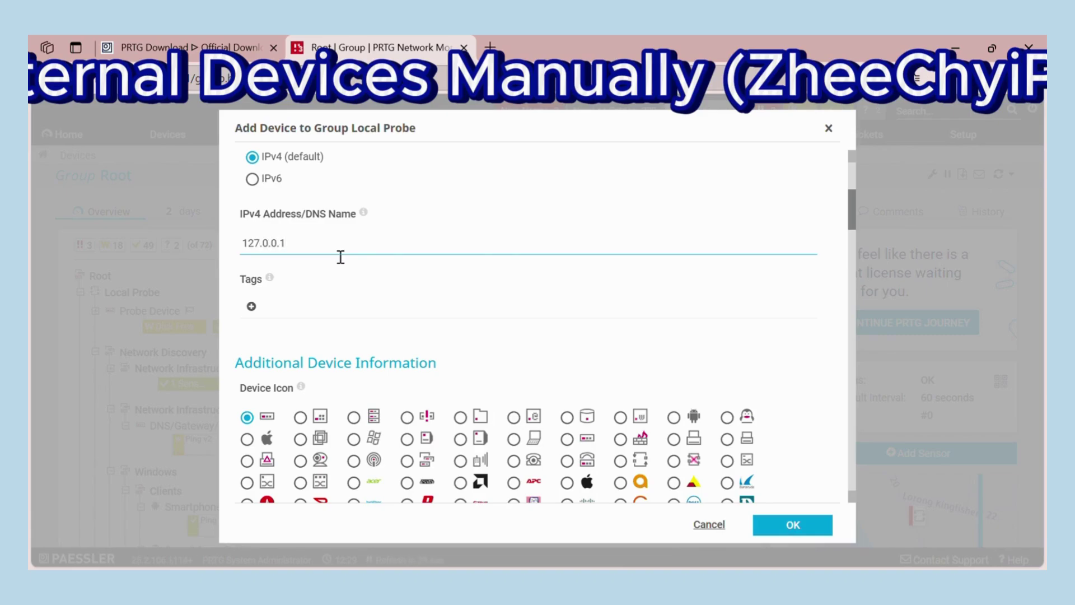
Create the device with the laptop icon and "-Test" appended to its name, keeping auto-discovery off.
scroll(340, 257, down, 3)
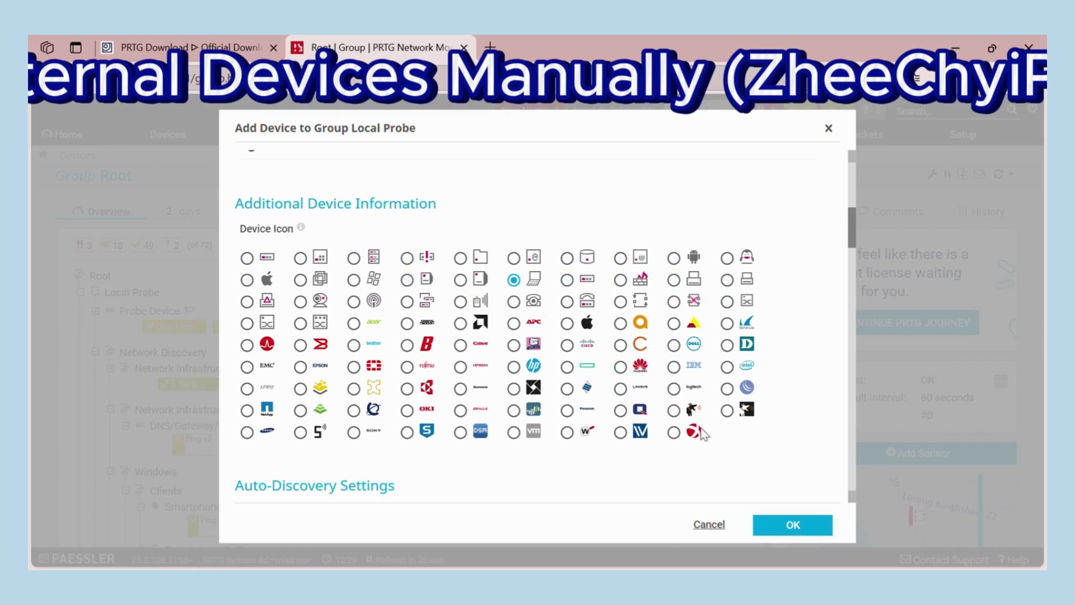
scroll(482, 355, up, 6)
click(313, 250)
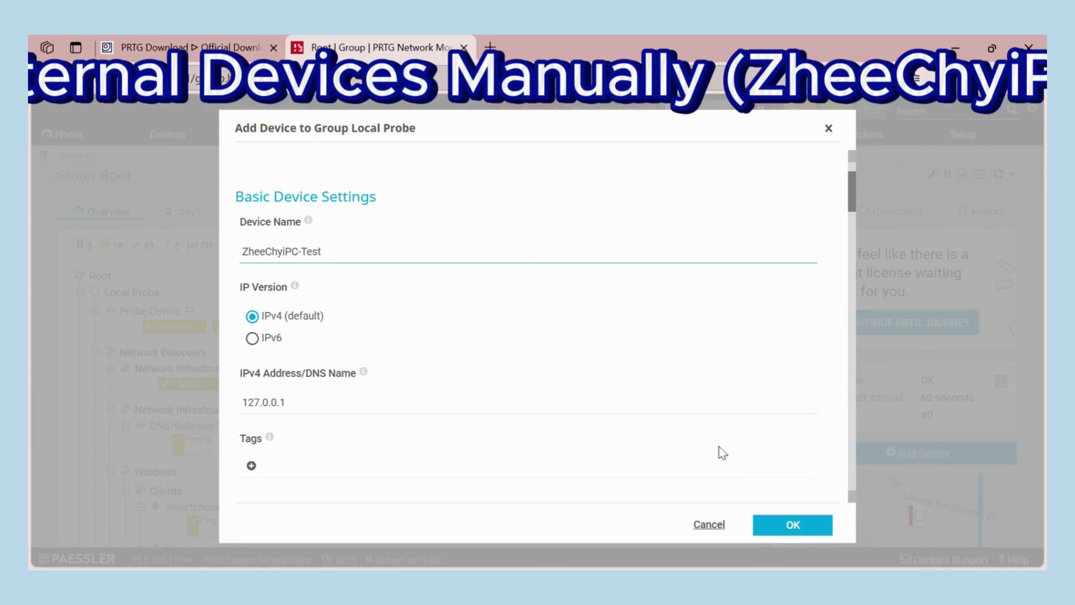
scroll(700, 432, down, 10)
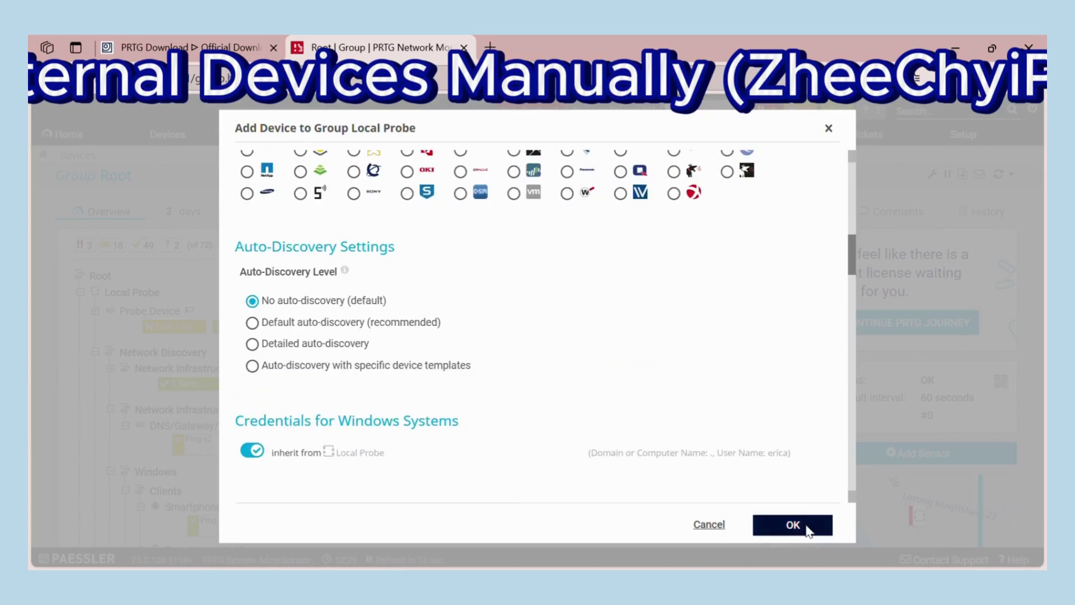
click(807, 529)
Add a Ping sensor with its default settings to the new "-Test" PC device under Local Probe.
scroll(378, 343, down, 15)
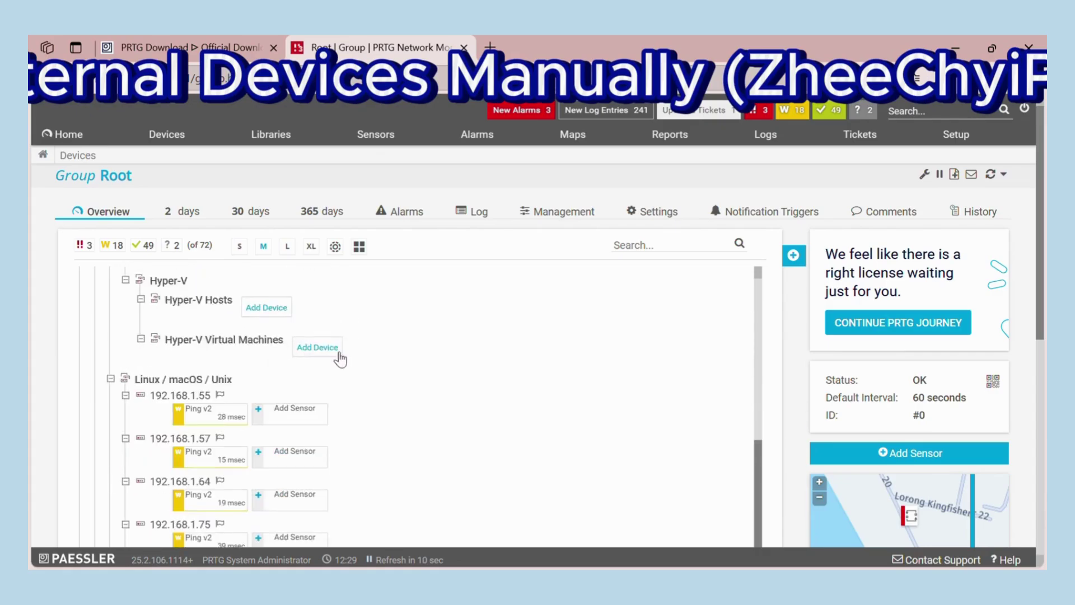
scroll(341, 356, down, 5)
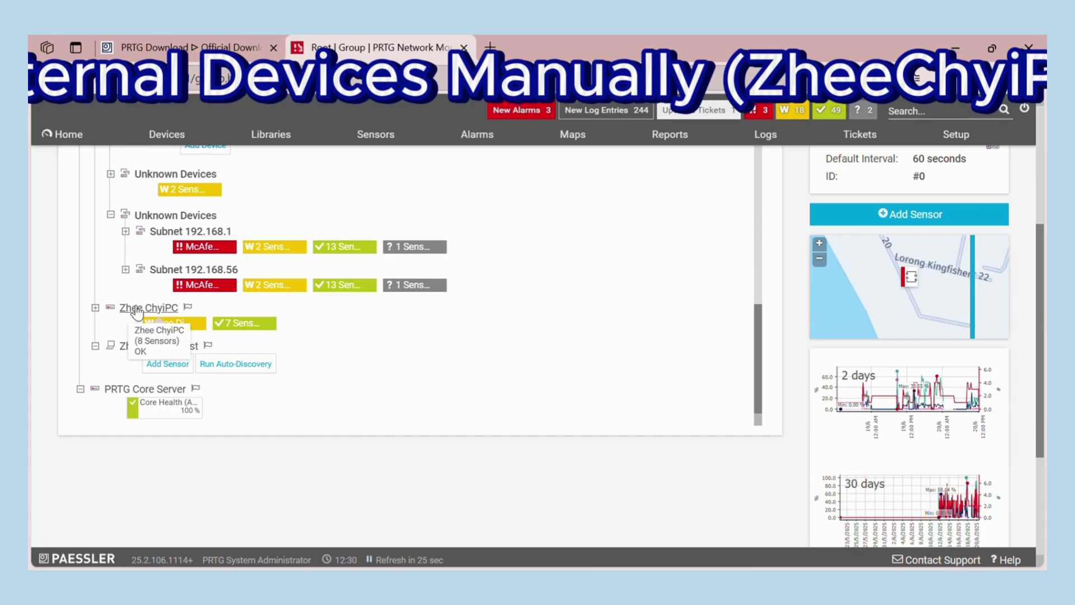
click(168, 362)
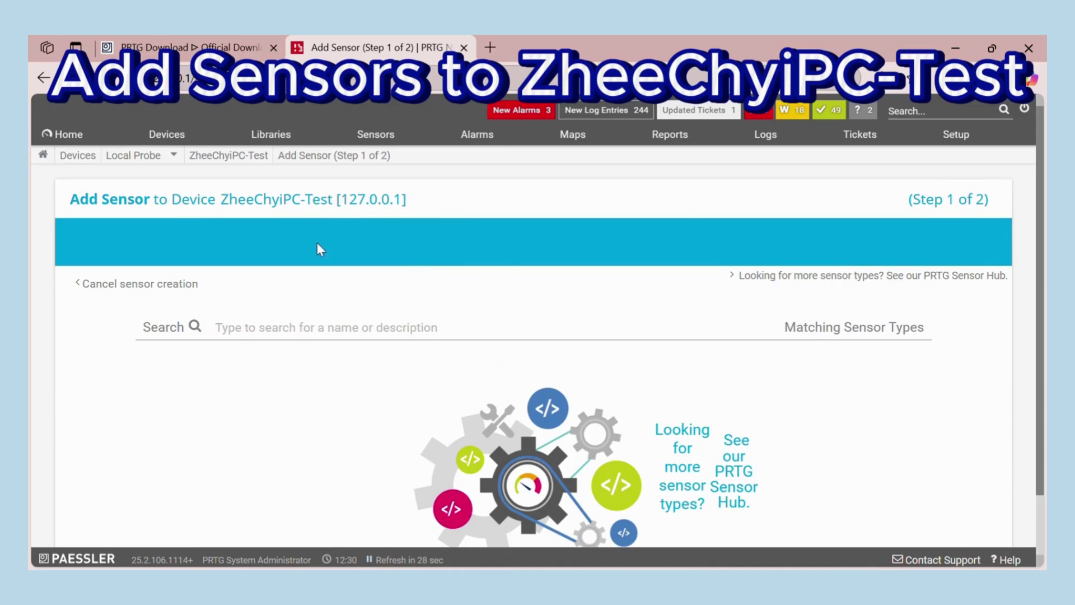
text(ping)
scroll(151, 187, down, 7)
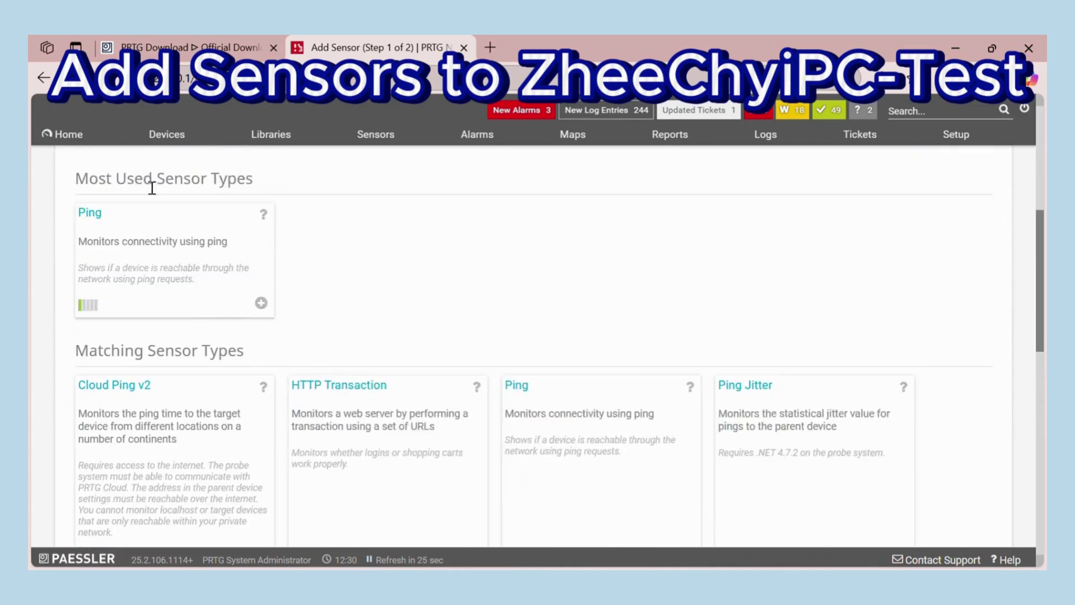
click(261, 269)
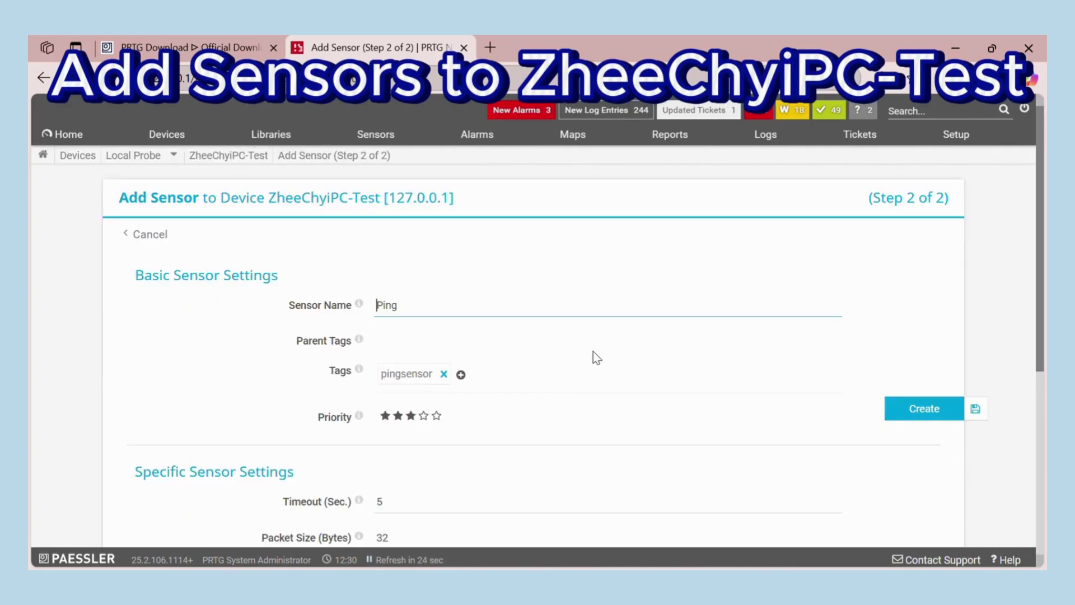
scroll(582, 360, down, 2)
click(923, 408)
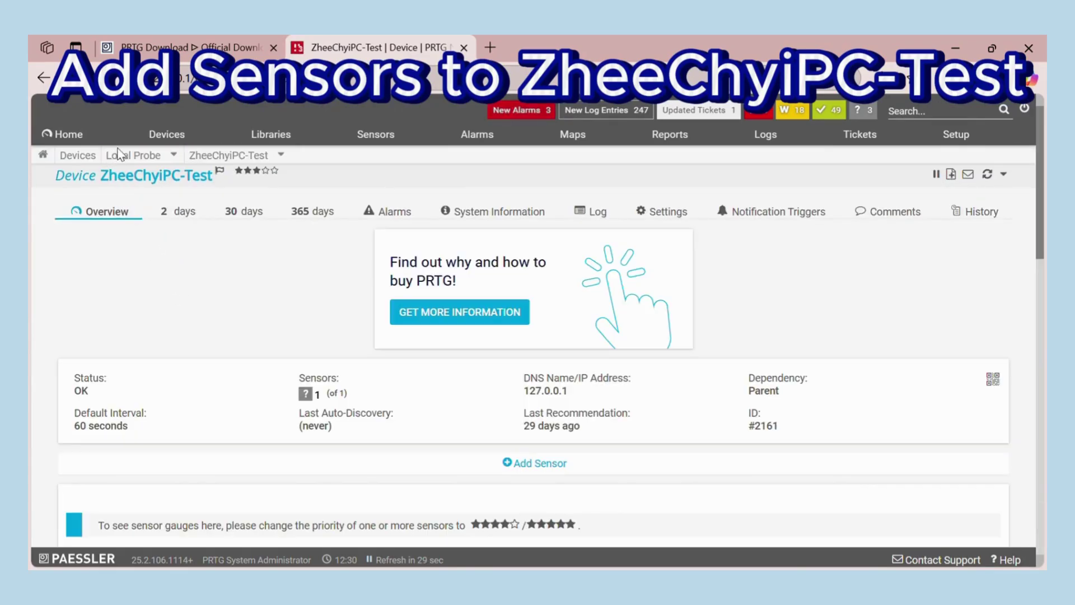
Return to the full device tree and start adding another sensor to the "-Test" PC device.
click(167, 134)
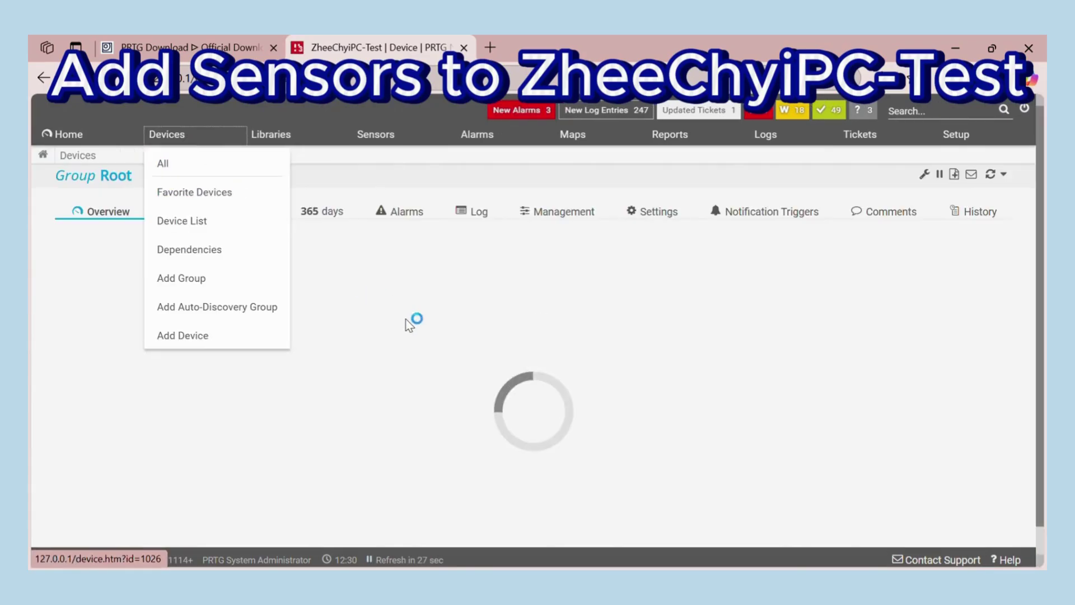
scroll(408, 333, down, 9)
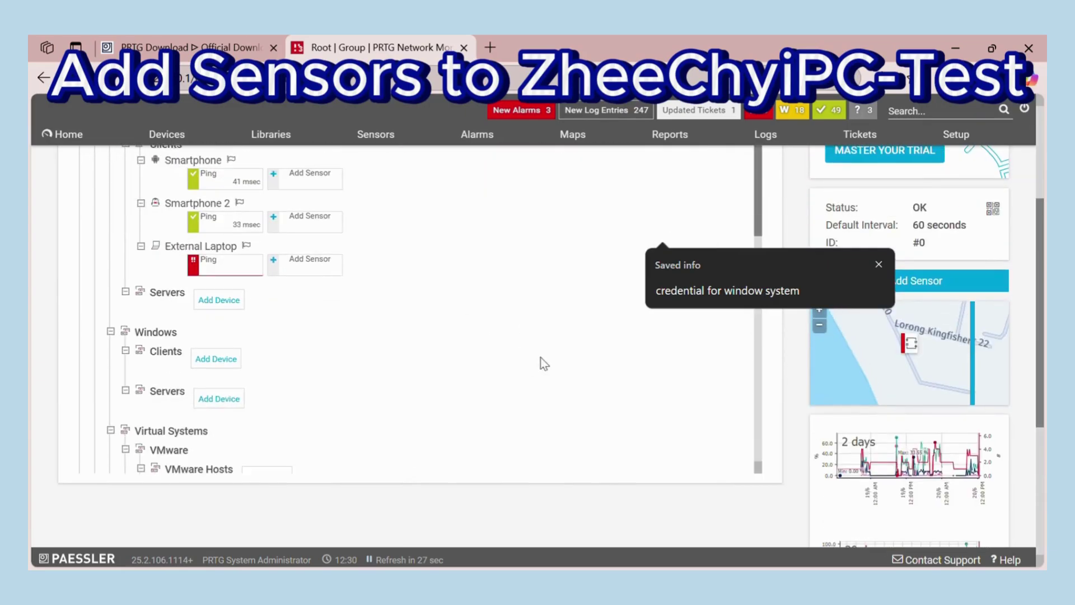
scroll(543, 364, down, 10)
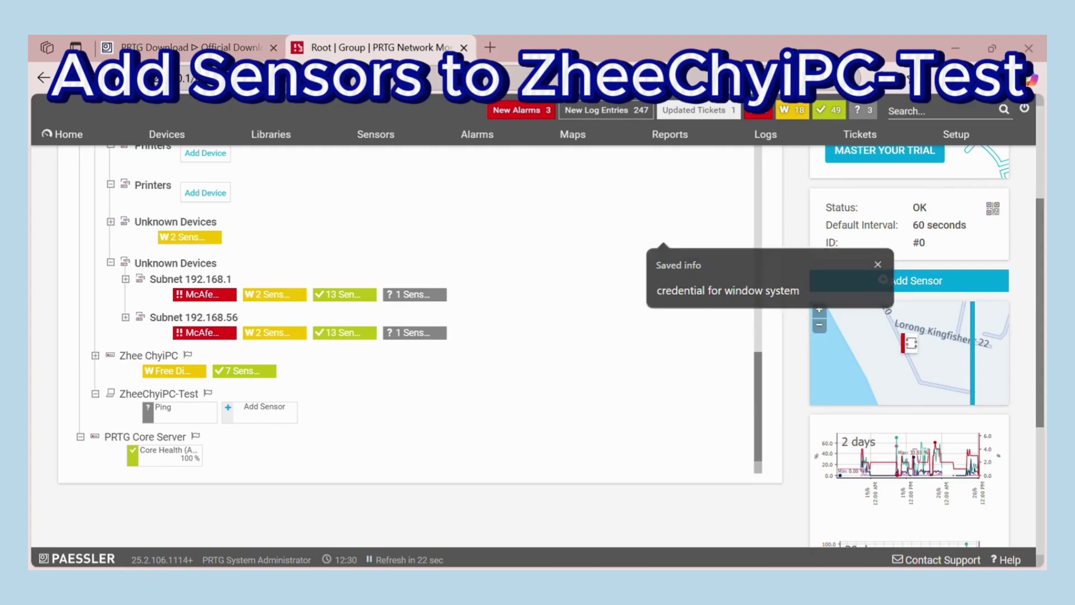
click(272, 405)
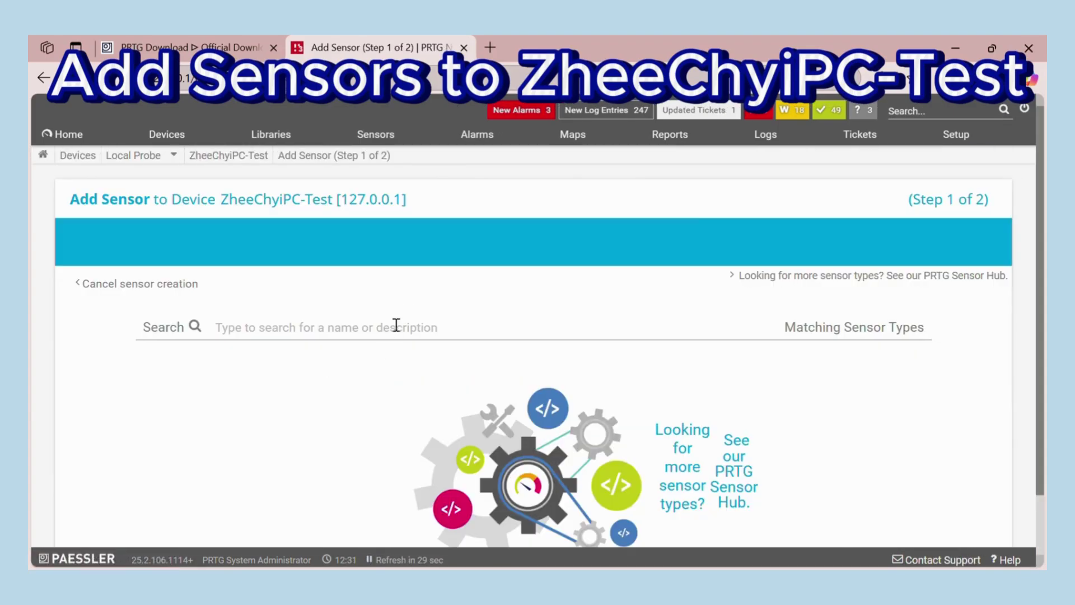
Search the sensor types for "cpu load" and create a Windows CPU Load sensor with its default settings.
click(396, 324)
text(cpu lo)
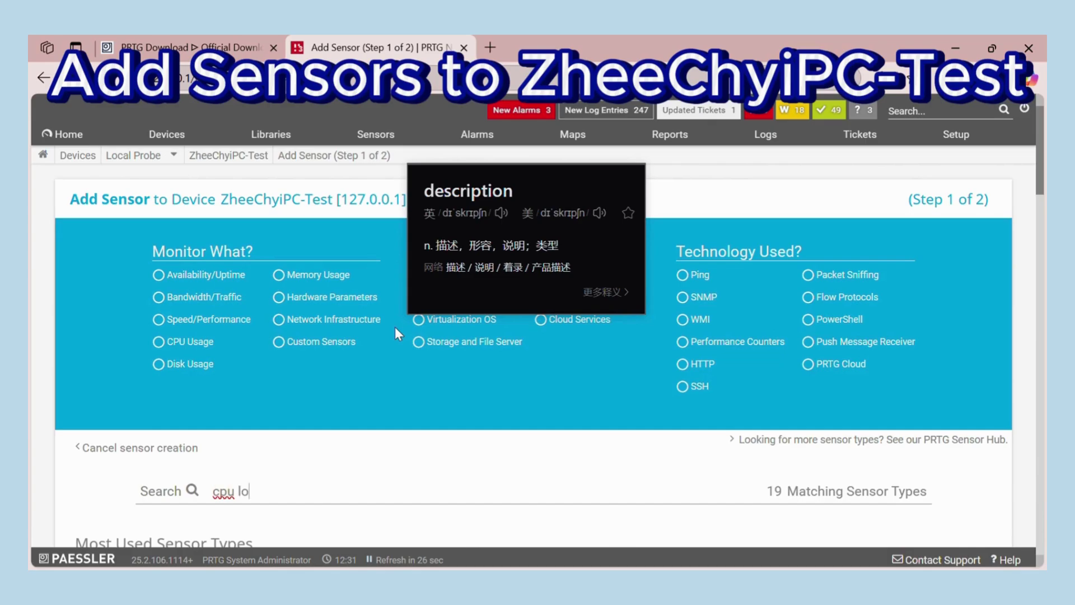
text(ad)
scroll(358, 452, down, 1)
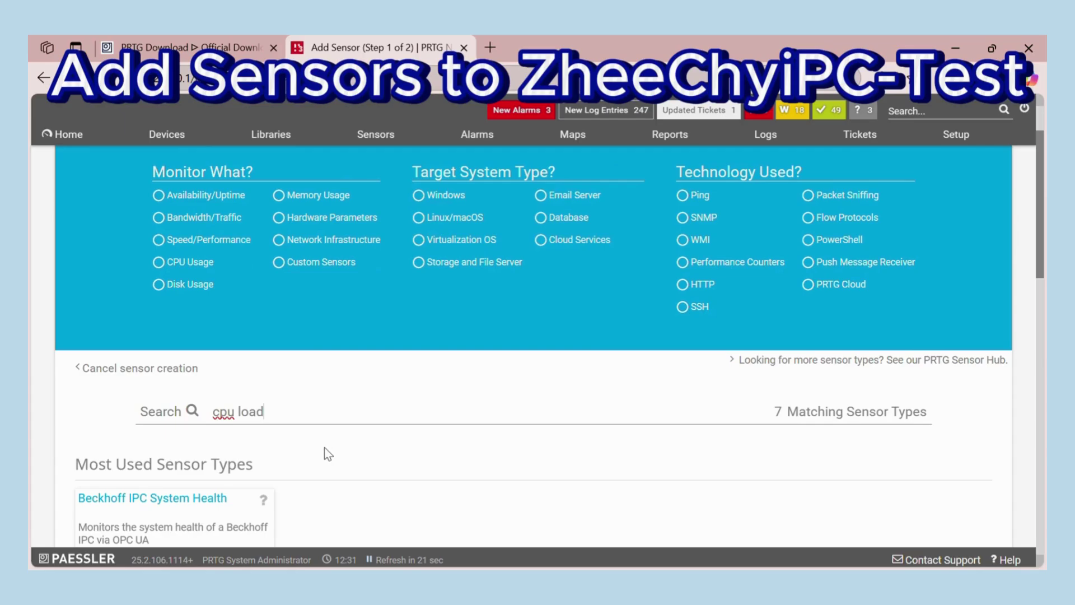
scroll(324, 447, down, 3)
scroll(305, 415, down, 5)
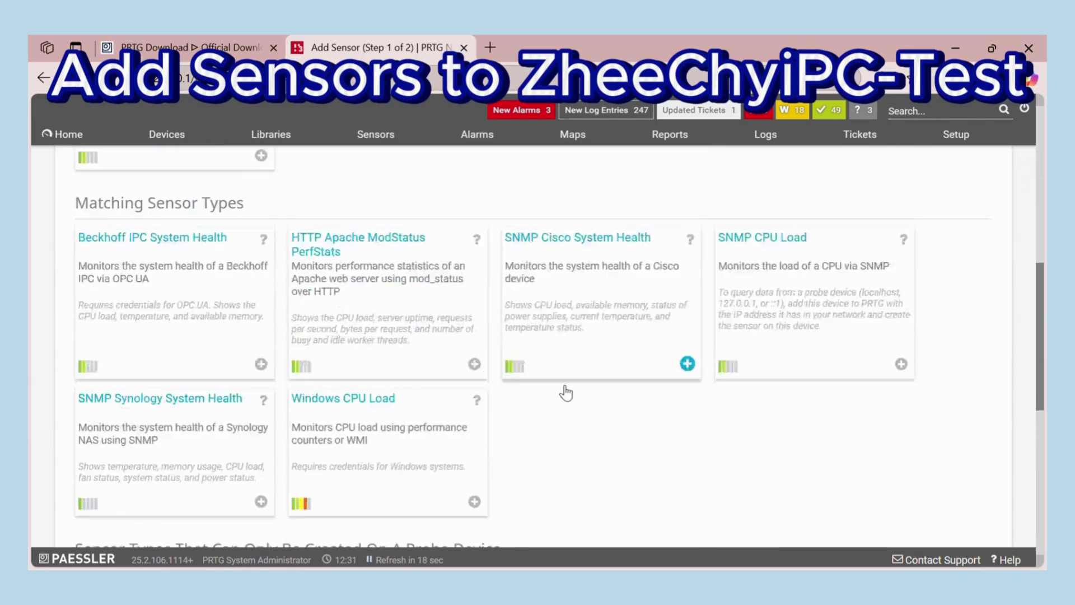
scroll(560, 392, down, 2)
click(474, 391)
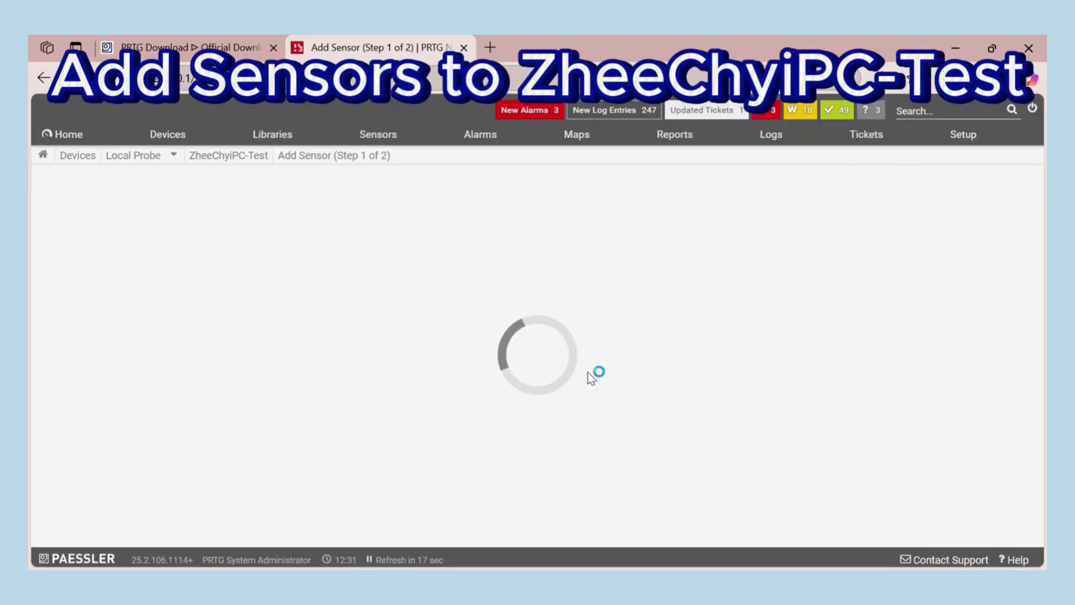
click(923, 407)
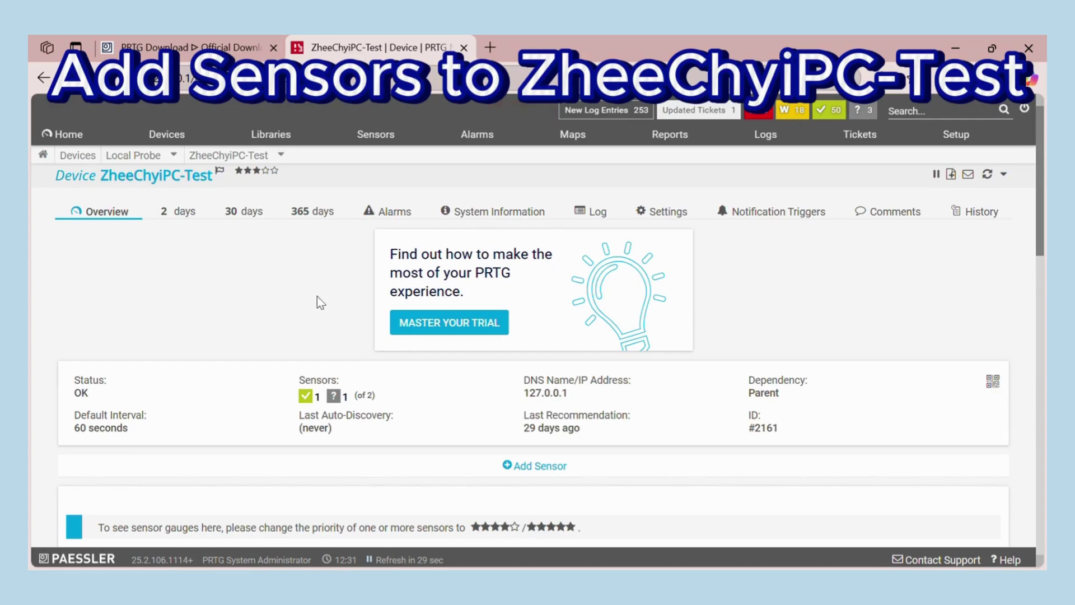
Search for "system uptime" and add a Windows System Uptime sensor with default settings to the same device.
scroll(295, 284, down, 4)
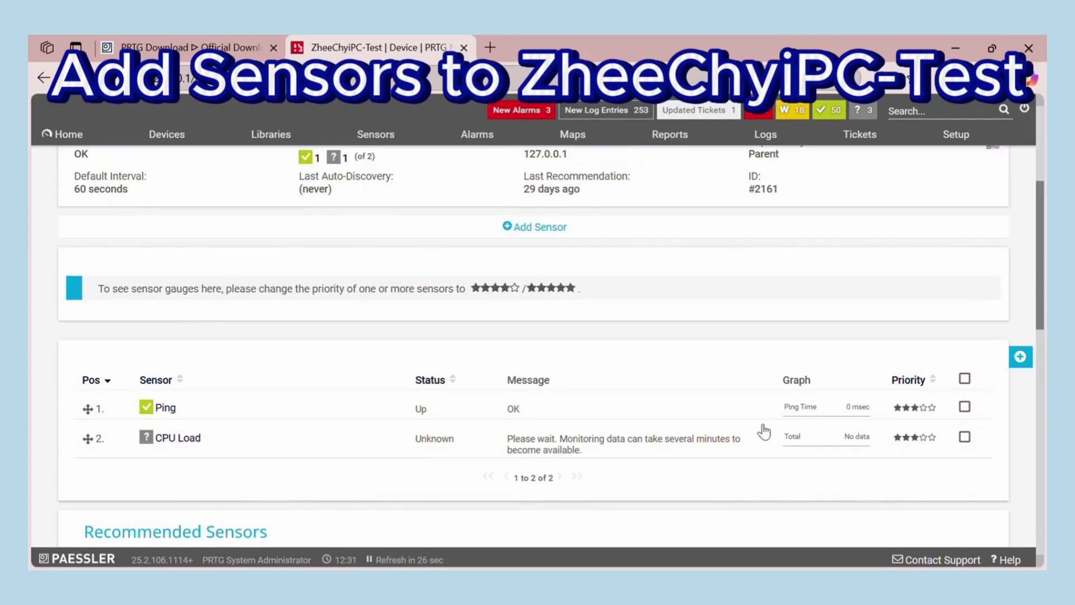
click(1020, 357)
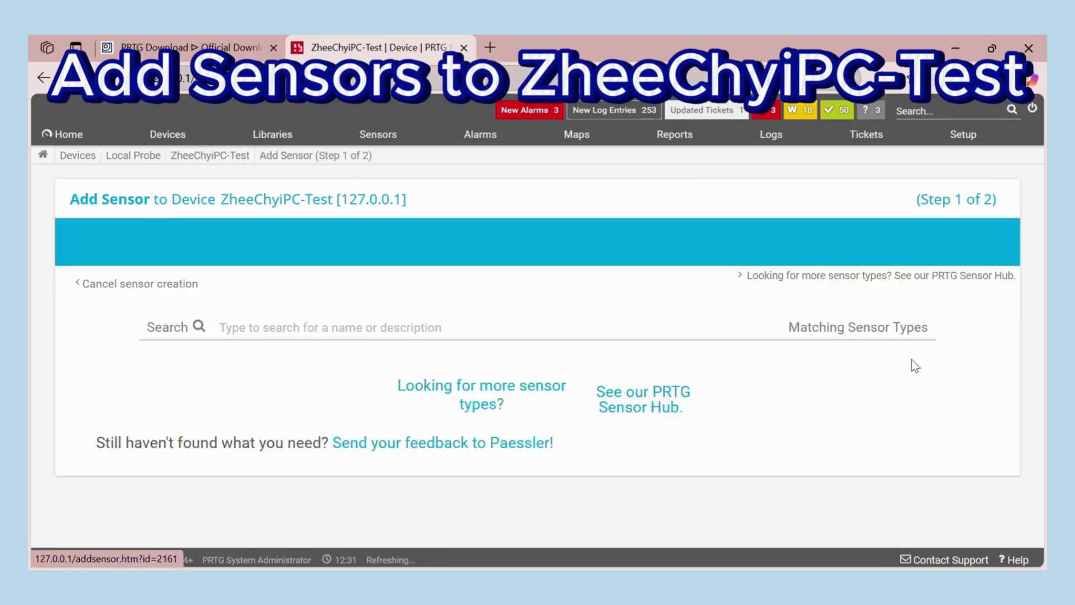
click(419, 331)
mouse_move(418, 336)
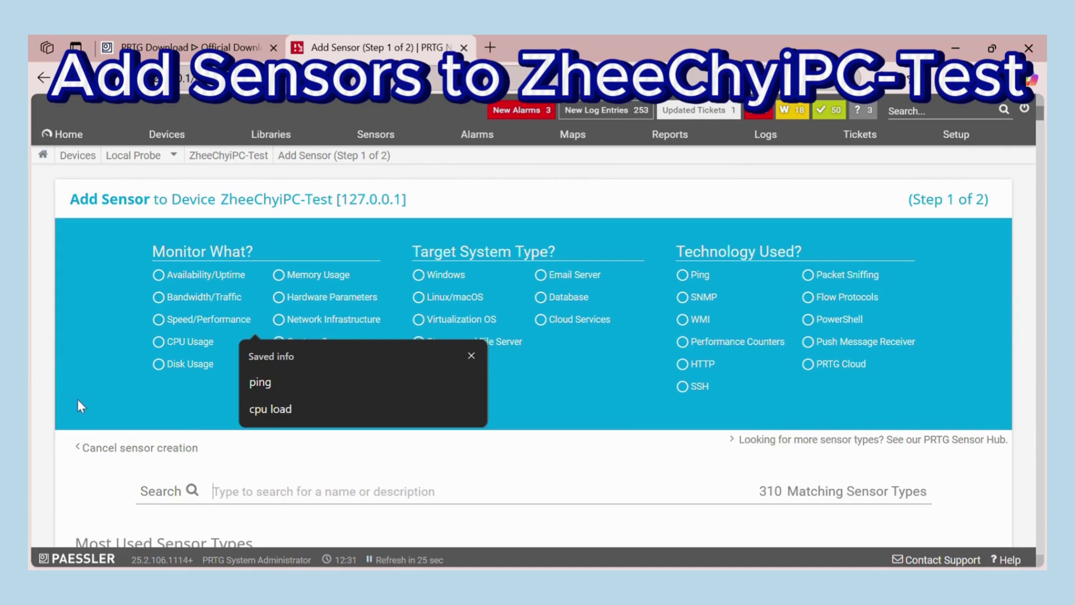
scroll(78, 401, down, 2)
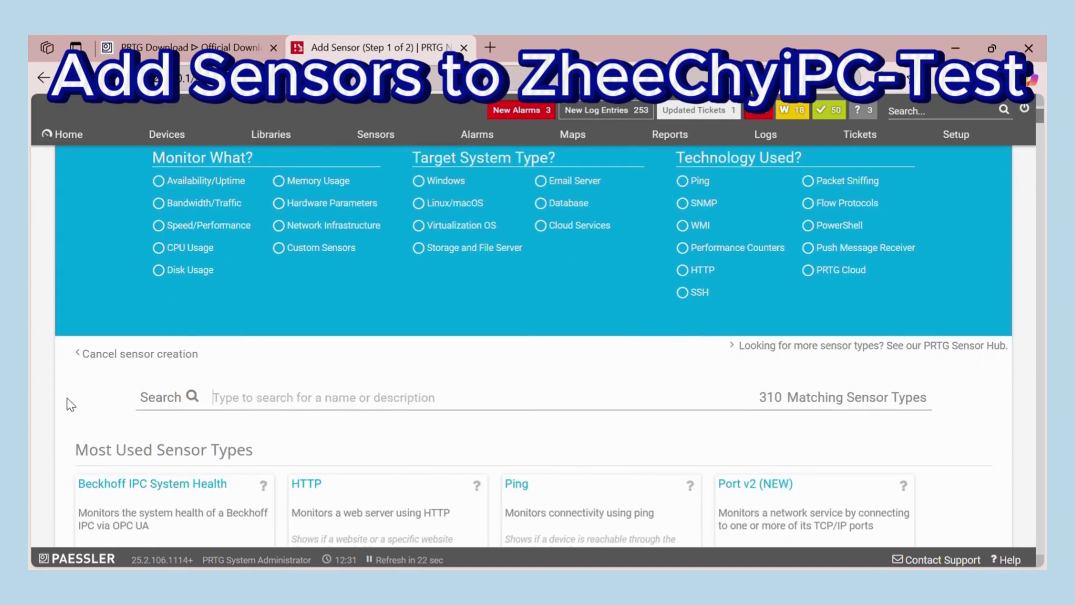
text(system uptime)
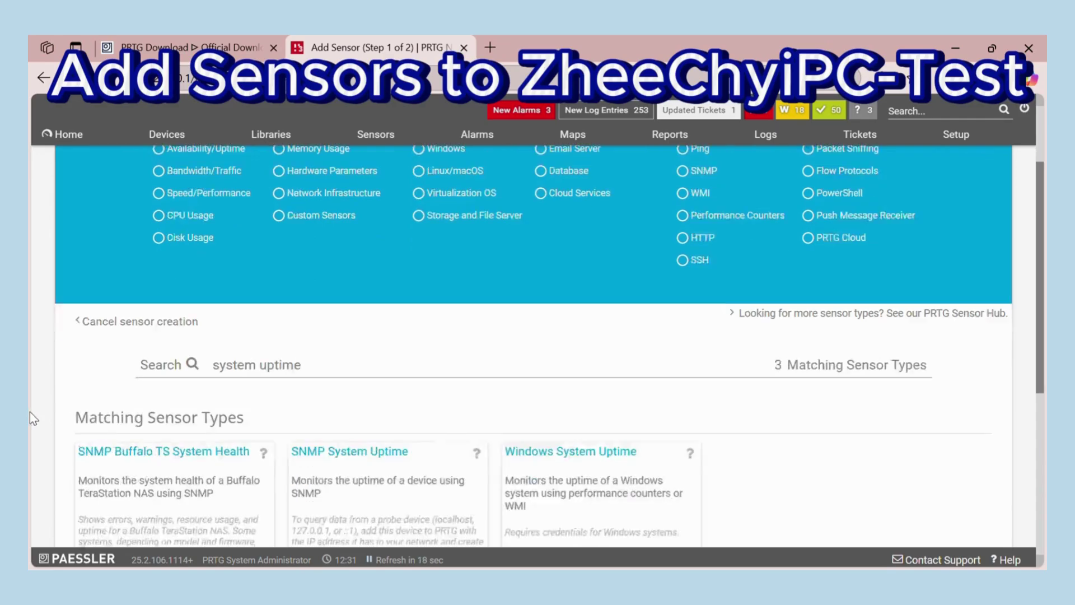
scroll(29, 411, down, 3)
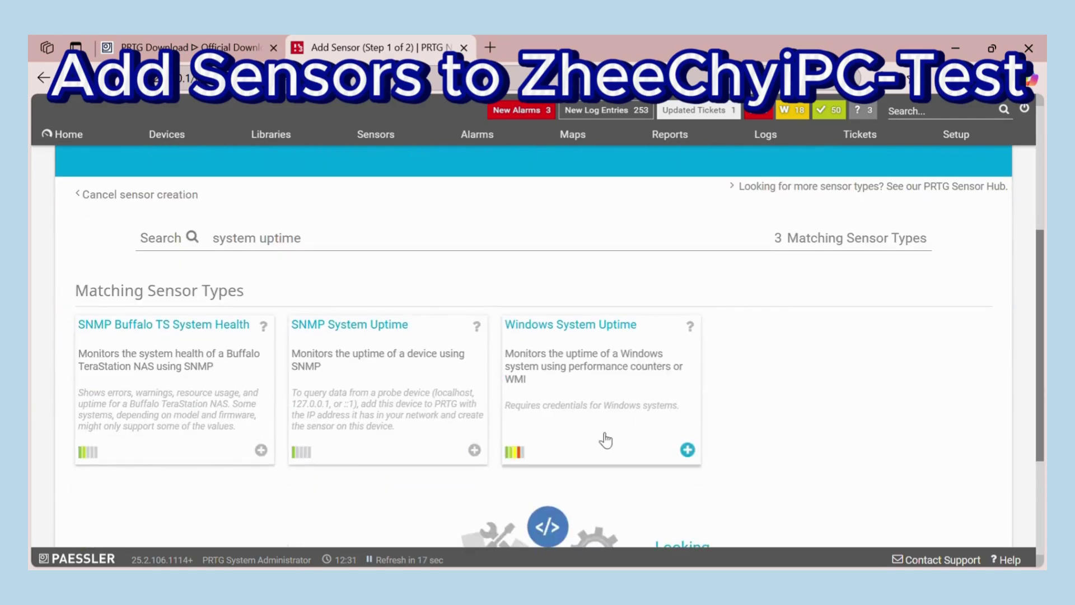
click(677, 452)
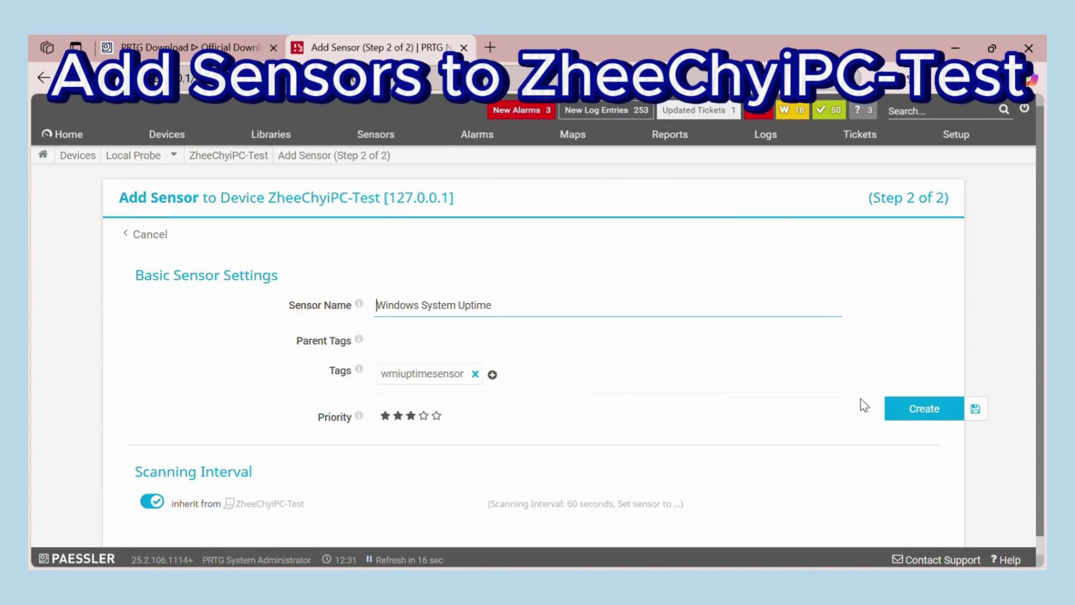
click(935, 415)
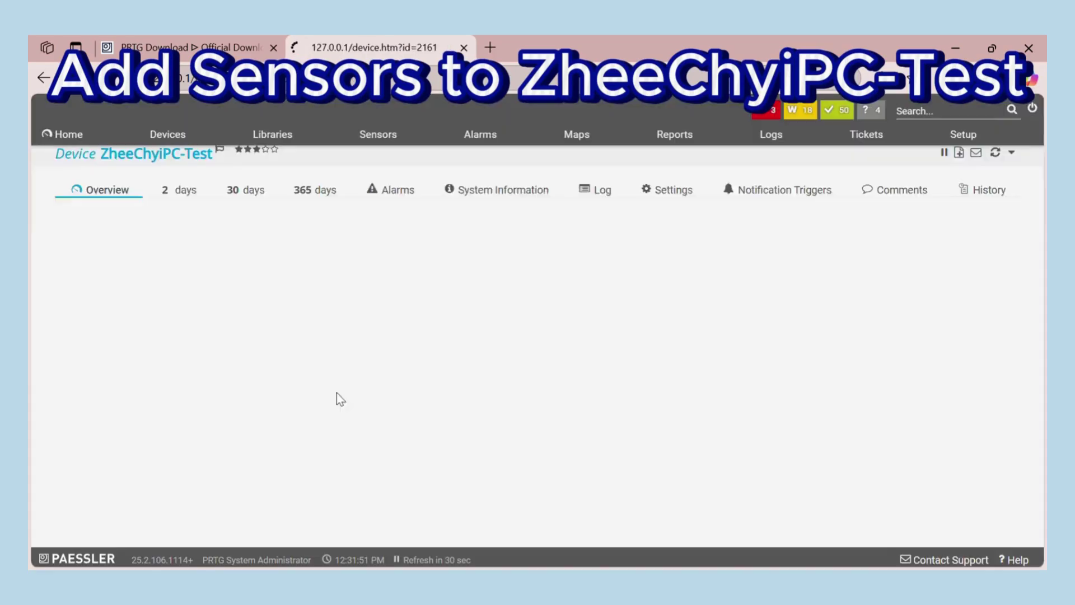
Search for "disk space" and add a WMI Free Disk Space (Multi Disk) sensor covering all drives to the device.
scroll(179, 283, down, 4)
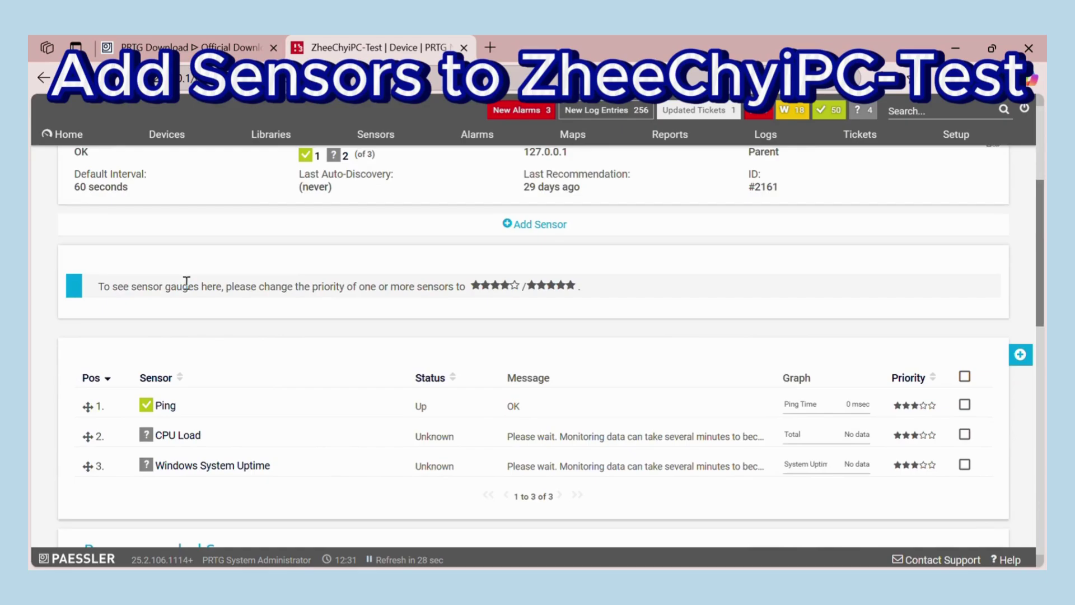
scroll(763, 413, down, 4)
scroll(805, 404, up, 1)
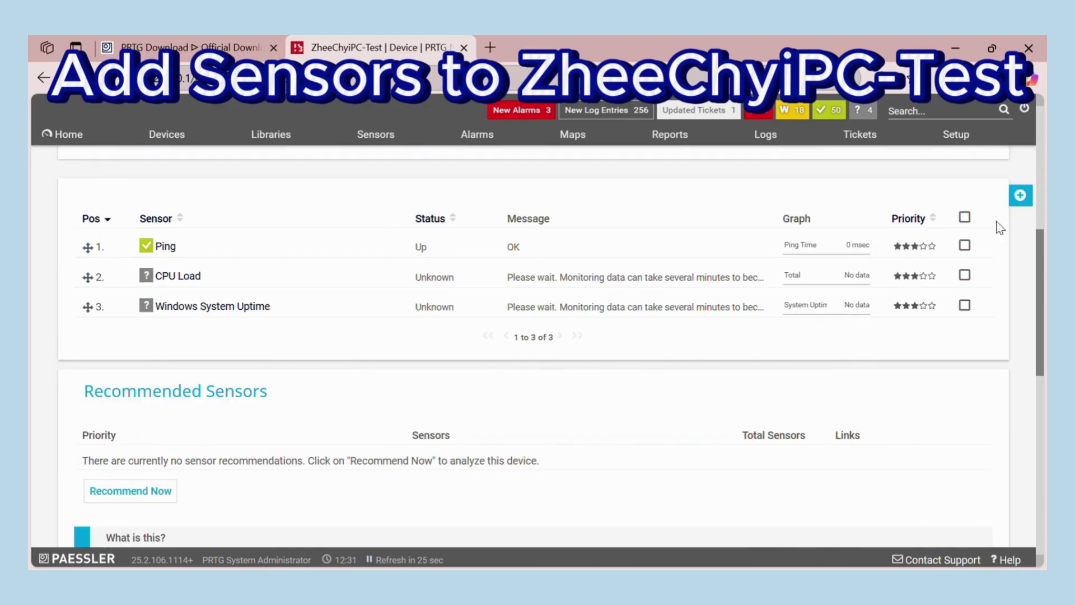
click(1020, 195)
click(439, 330)
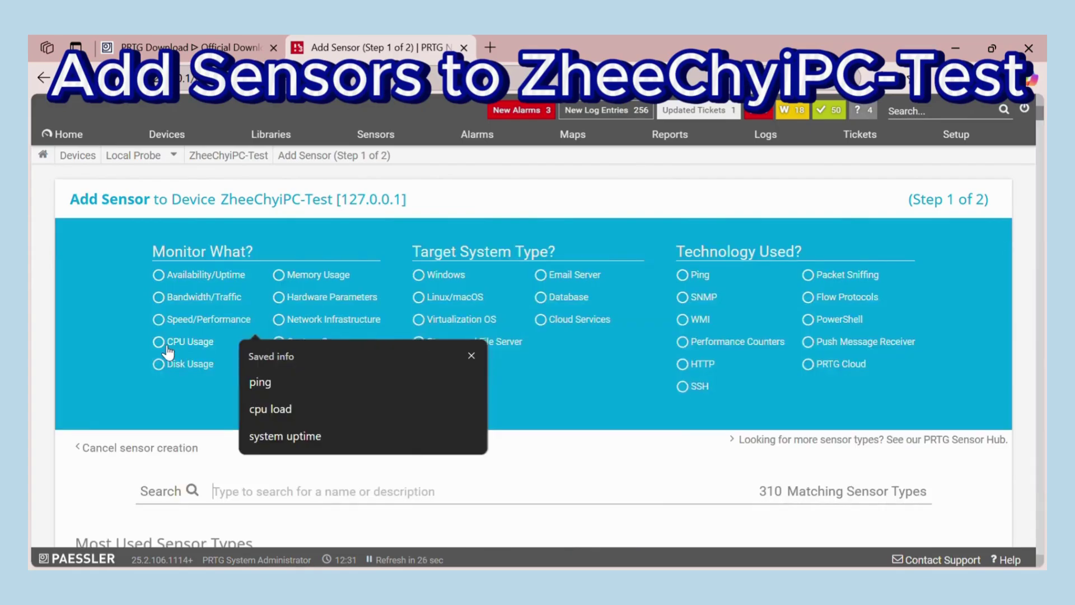
text(disk space)
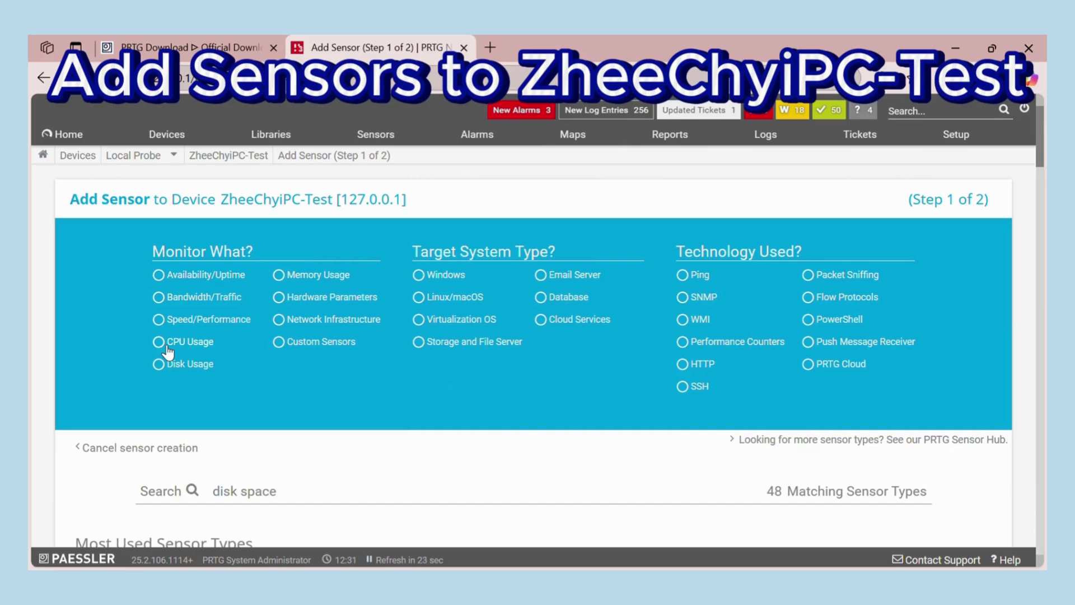
scroll(167, 351, down, 4)
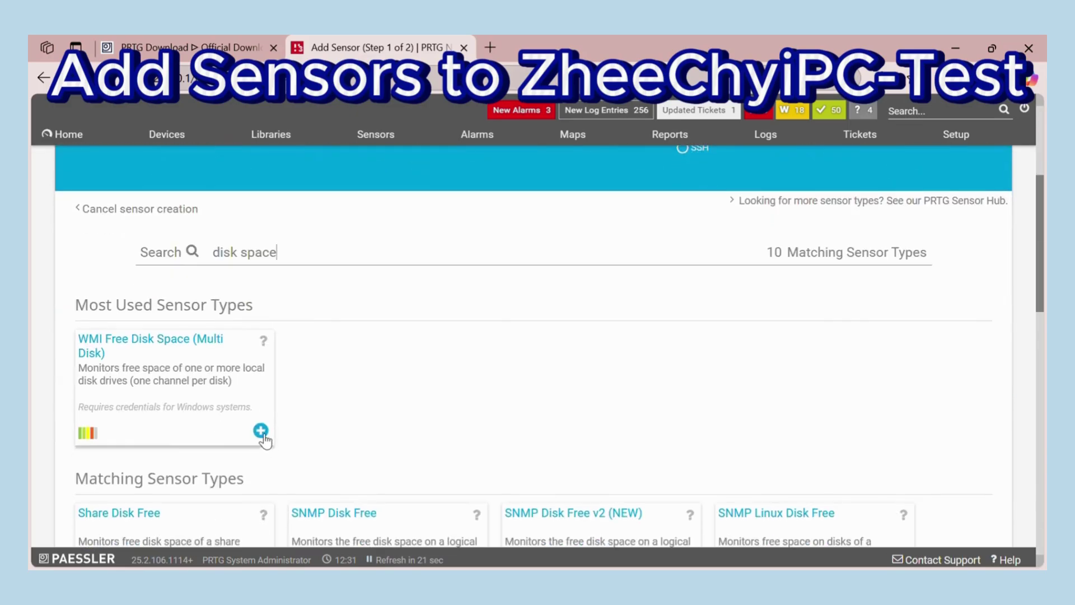
scroll(384, 429, down, 7)
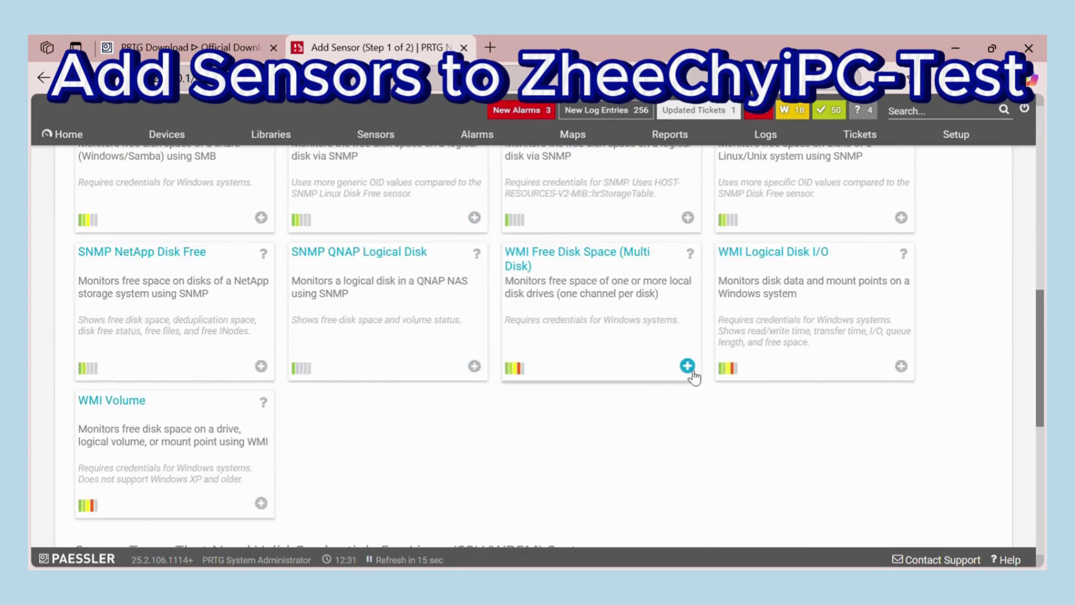
click(688, 365)
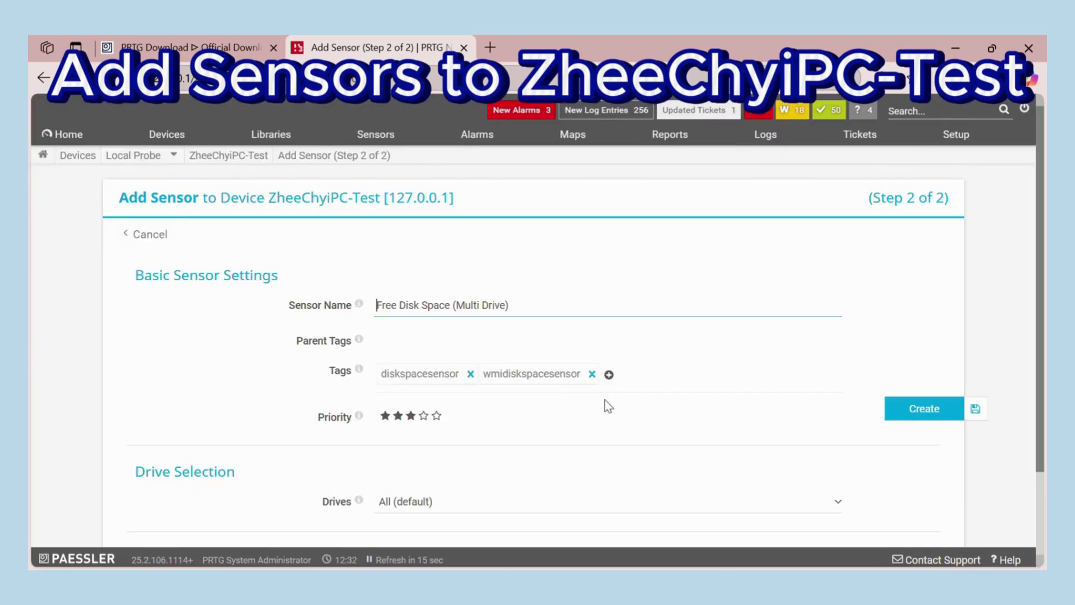
click(899, 412)
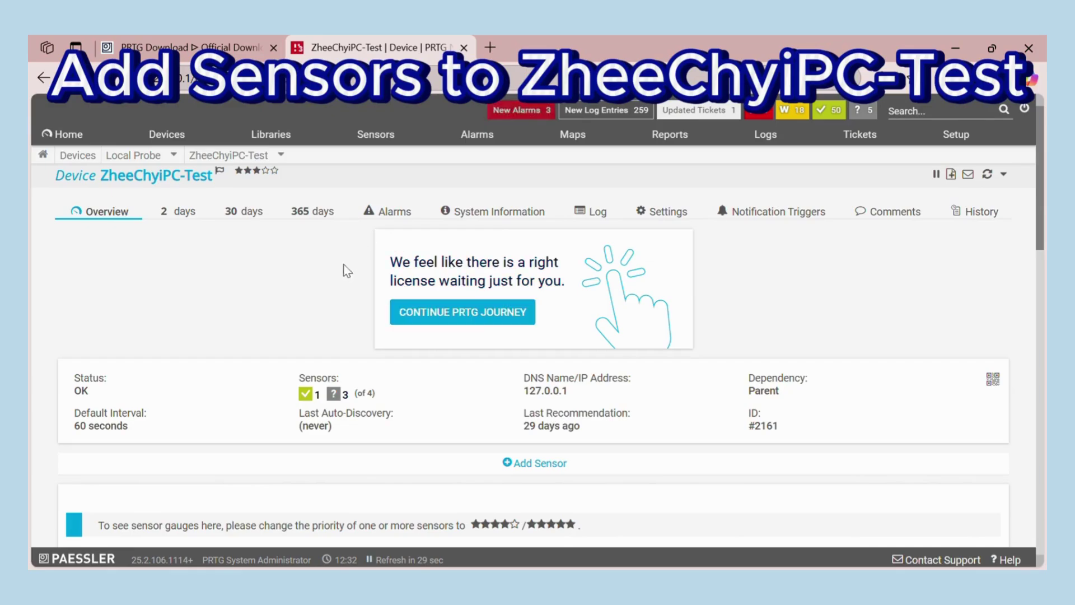
Search the sensor types for "memory" and add a WMI Memory sensor with default settings to the "-Test" PC device.
scroll(463, 272, down, 5)
click(976, 277)
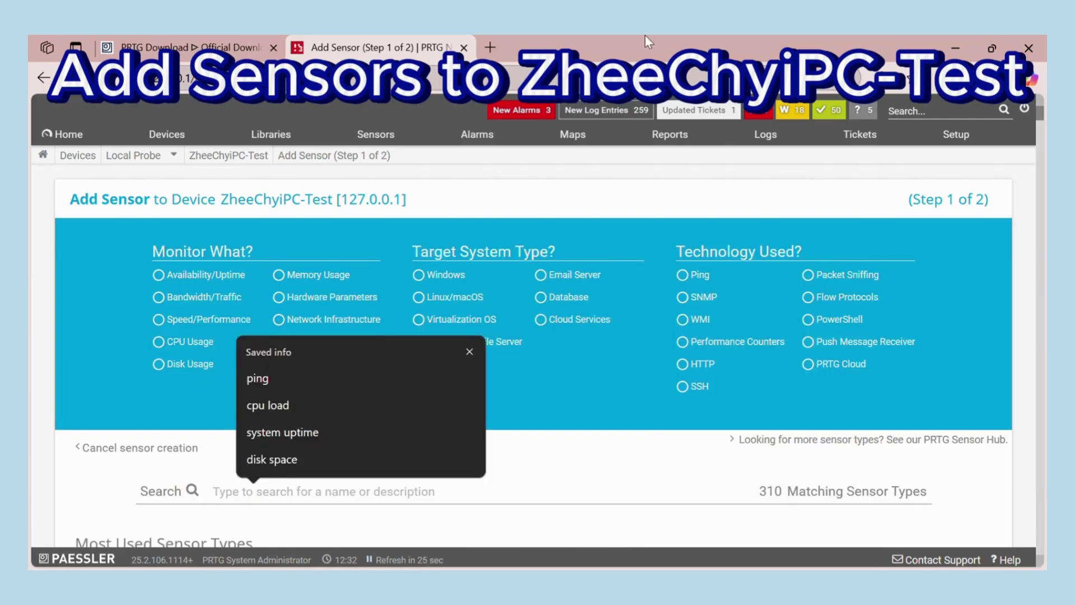
scroll(255, 358, down, 3)
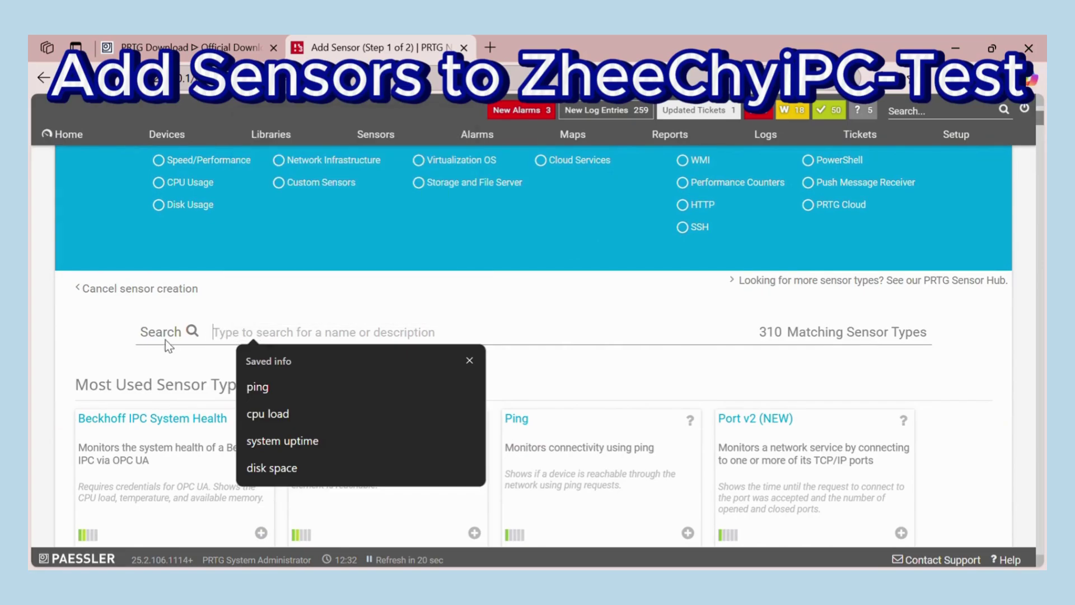
text(memory)
scroll(66, 348, down, 3)
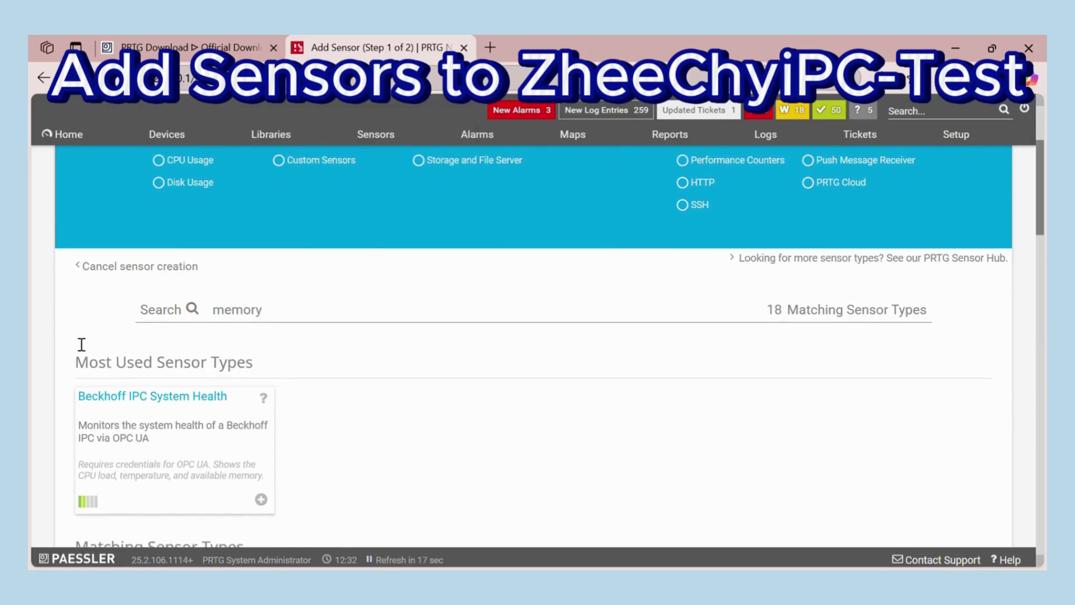
scroll(65, 352, down, 9)
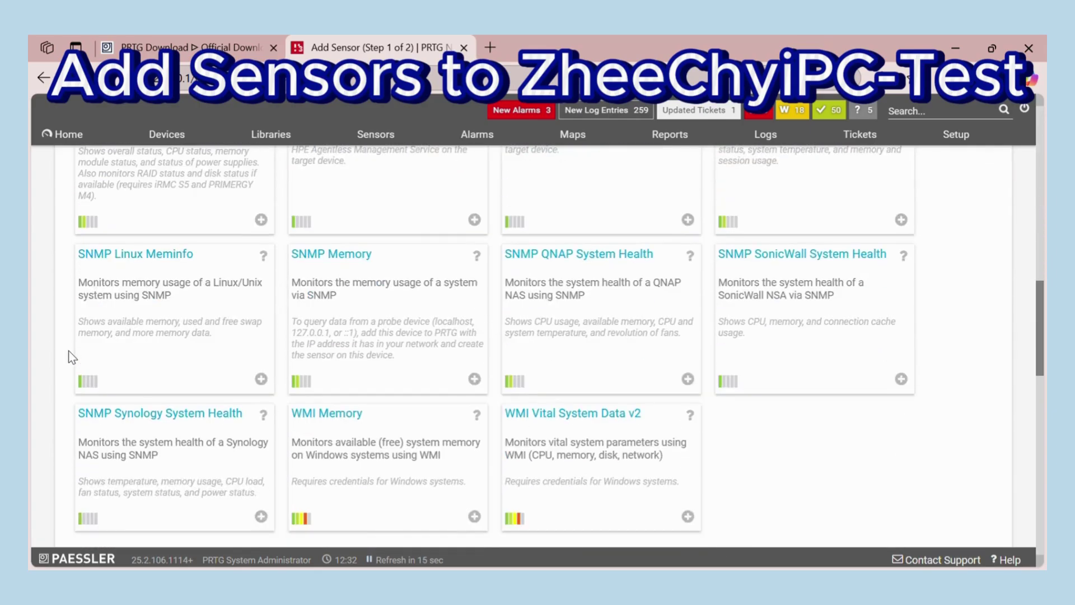
click(475, 515)
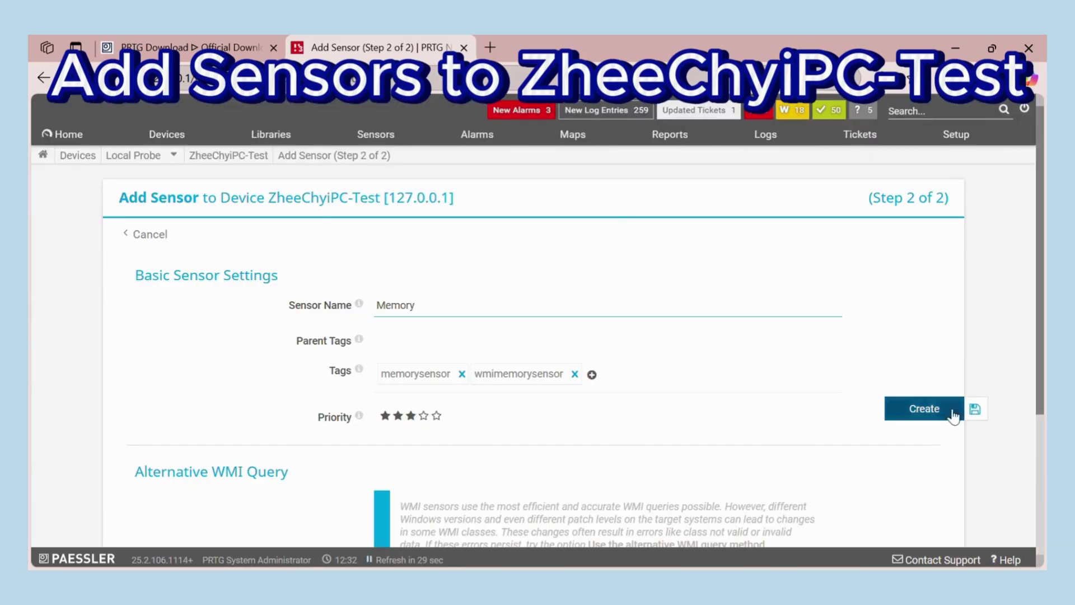
click(924, 409)
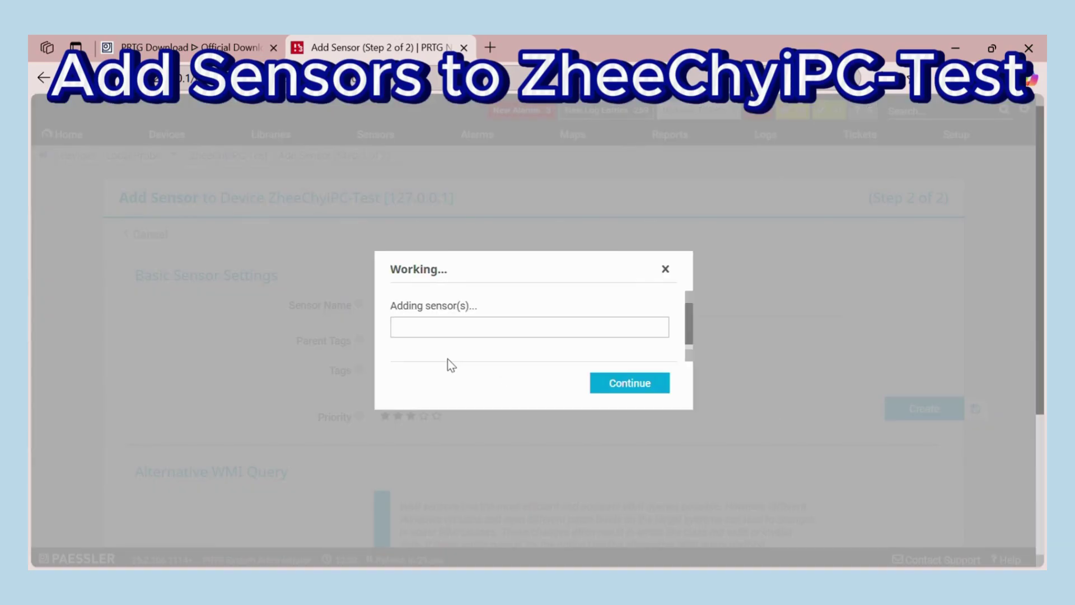
scroll(65, 207, down, 2)
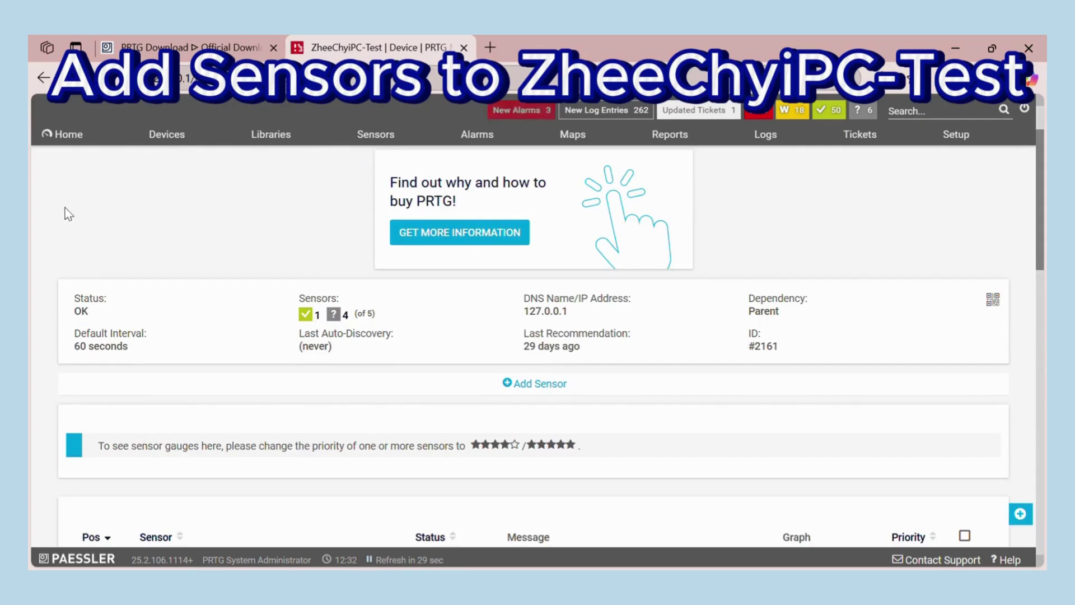
Return to the full device tree, find the "-Test" PC device near its end and review the device's overview and sensors.
scroll(65, 207, up, 2)
click(167, 134)
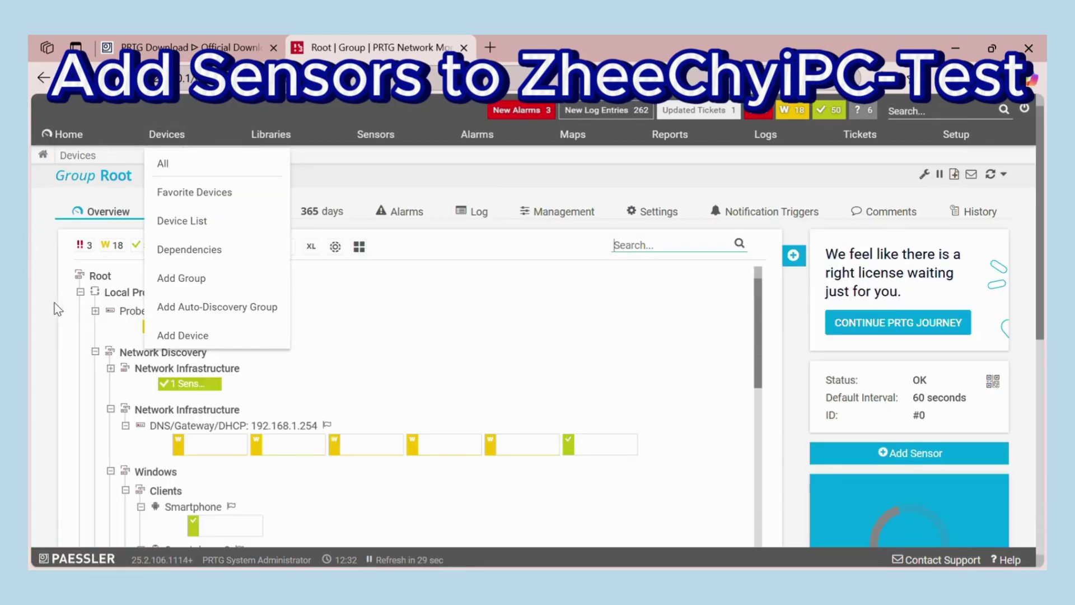
scroll(57, 316, down, 3)
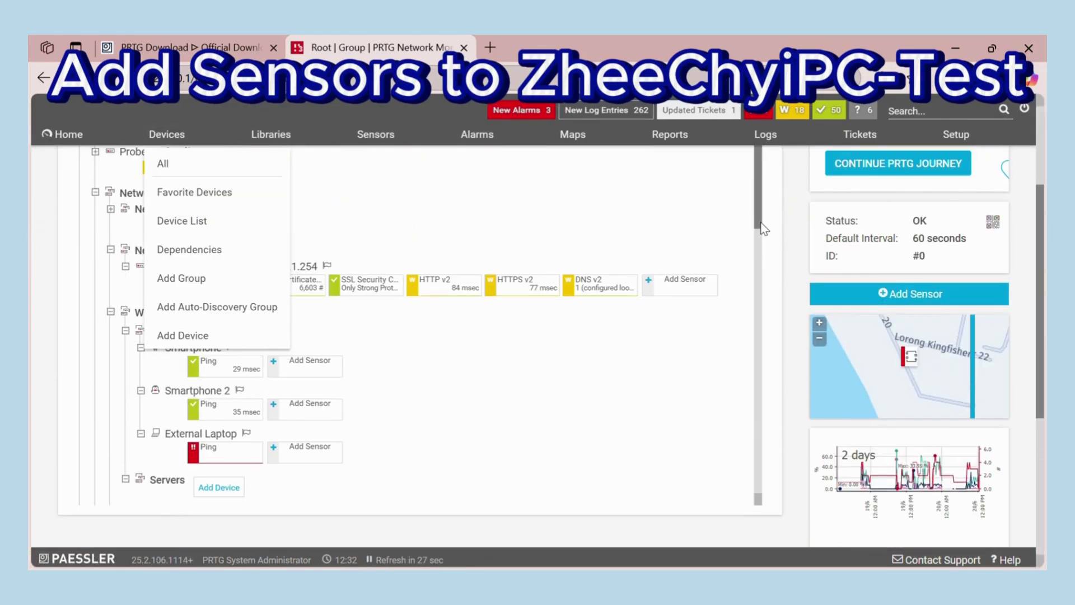
drag(763, 227, 765, 494)
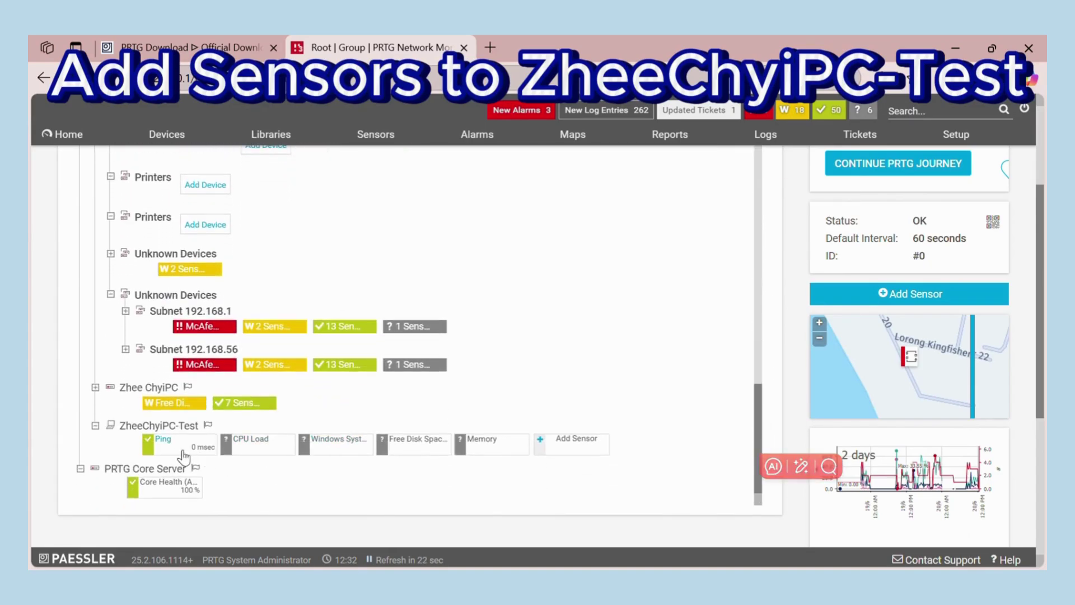
click(152, 427)
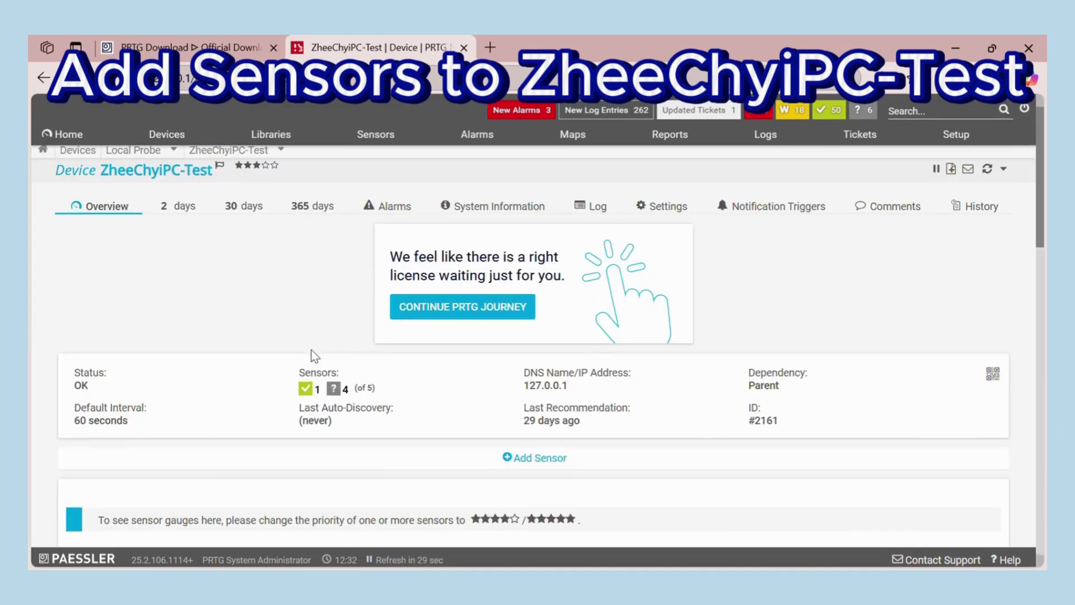
scroll(312, 350, down, 5)
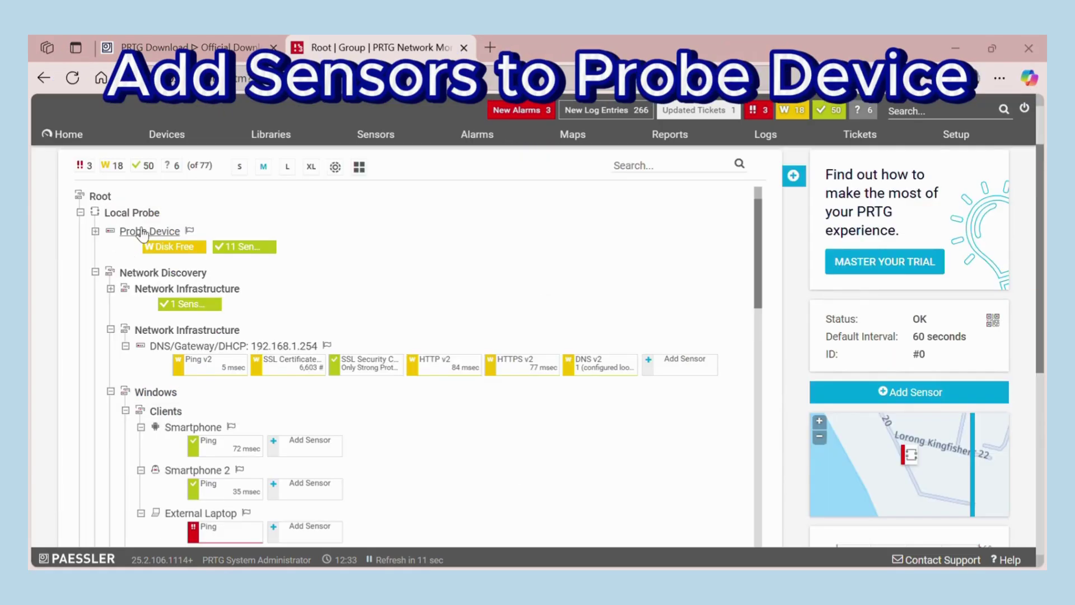
Open Probe Device under Local Probe, check its sensor list and the option for adding sensors, and return to the device tree.
click(148, 239)
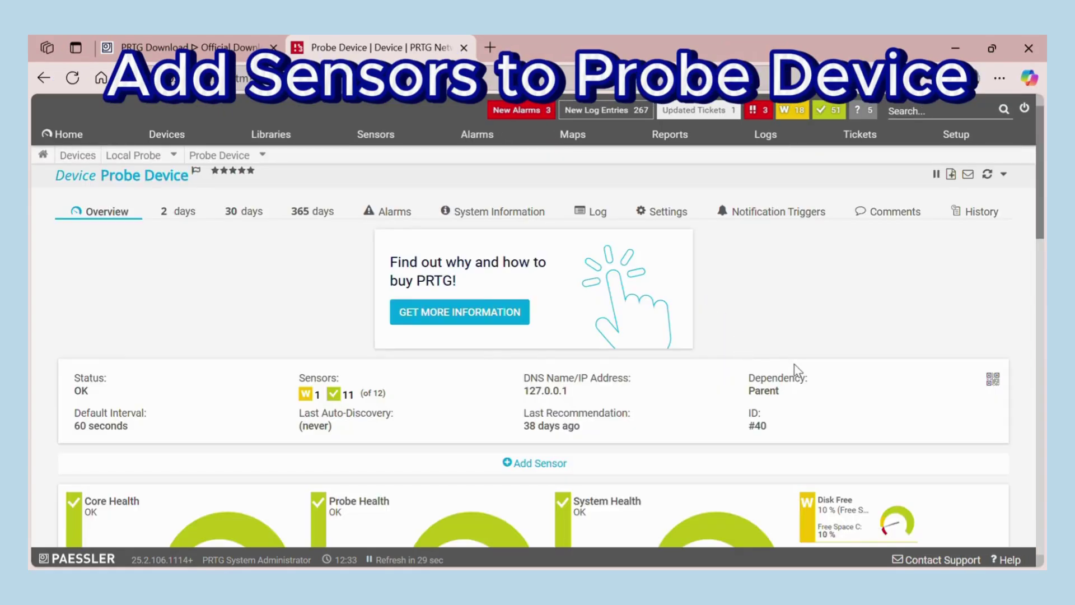
scroll(794, 336, down, 7)
click(1018, 314)
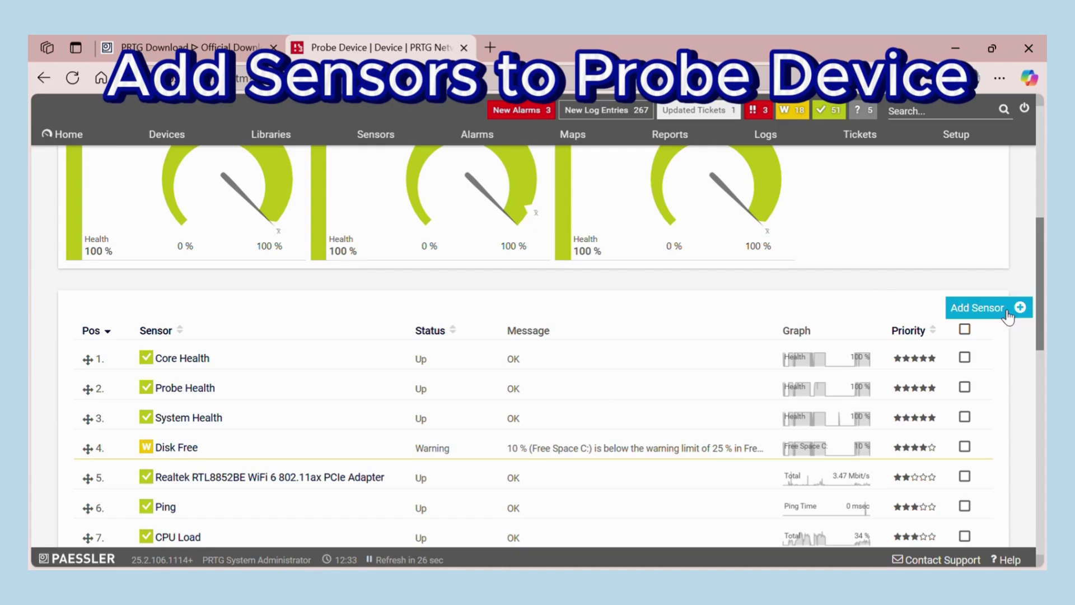
click(44, 77)
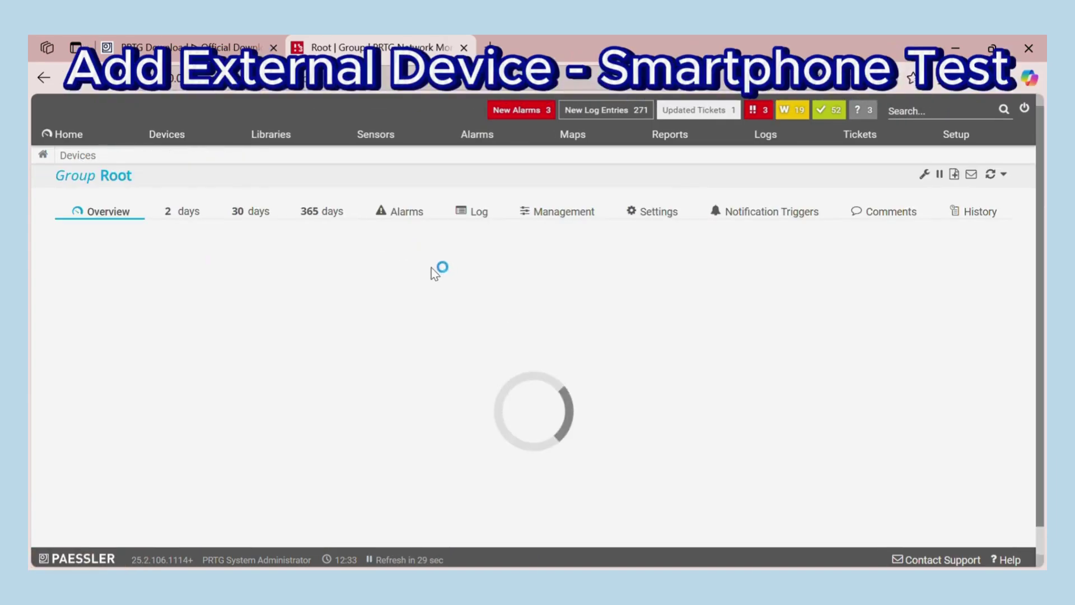
Open the Clients group under the first Windows group of Network Discovery in the device tree.
click(700, 245)
scroll(576, 360, down, 4)
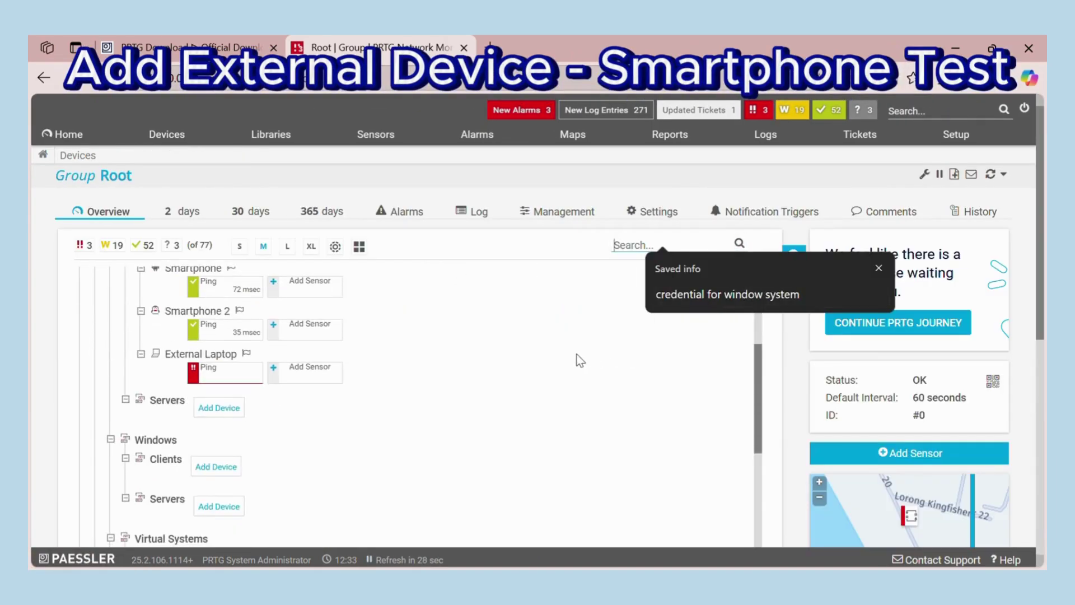
scroll(172, 378, up, 2)
click(171, 415)
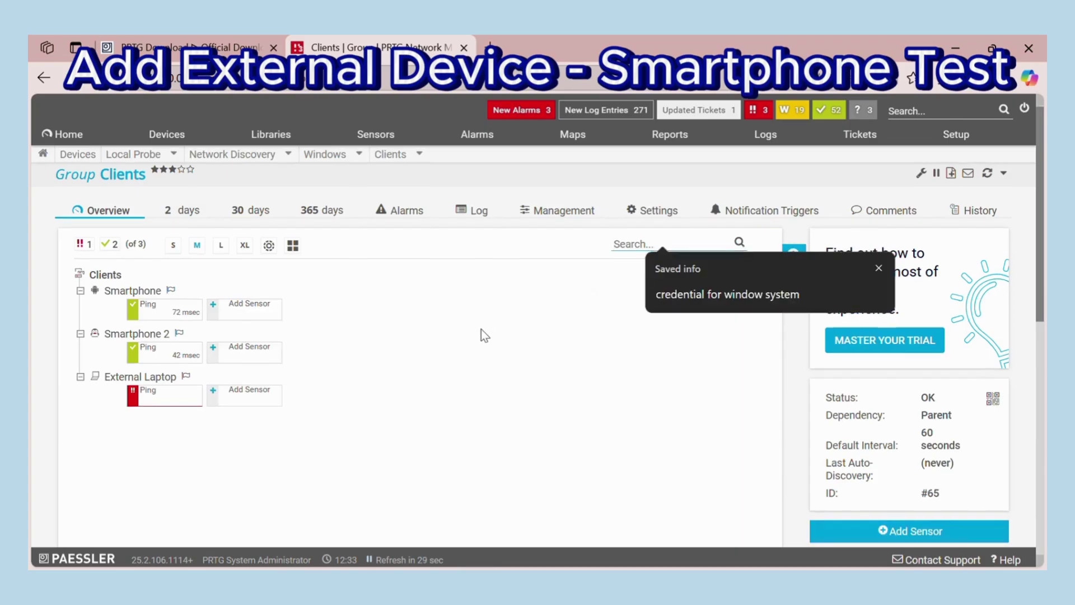
Start adding a new device with the Clients group under the first Windows group as its parent.
click(791, 257)
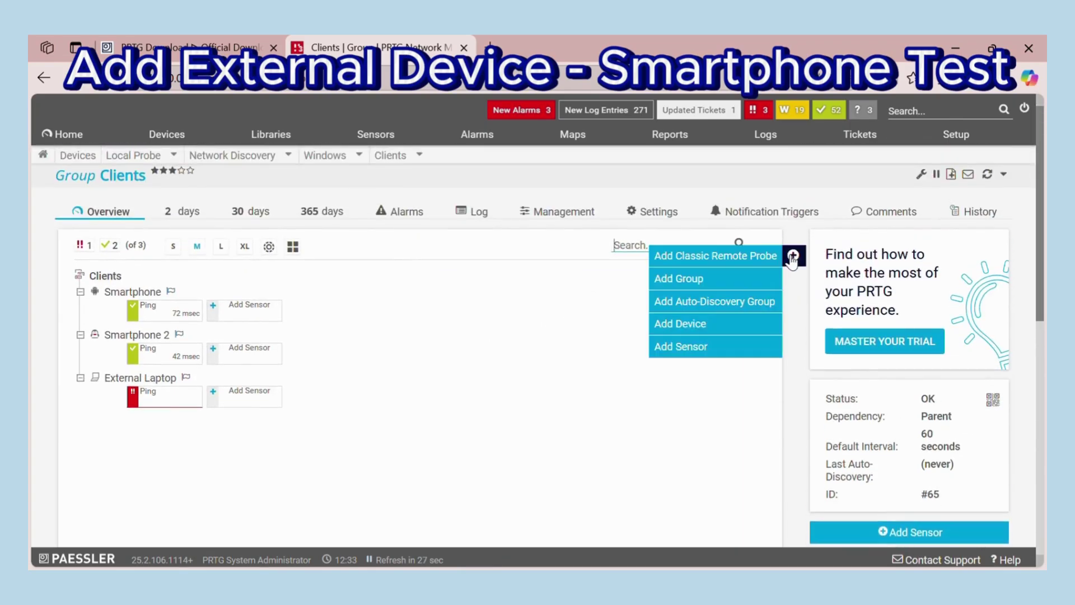
click(693, 331)
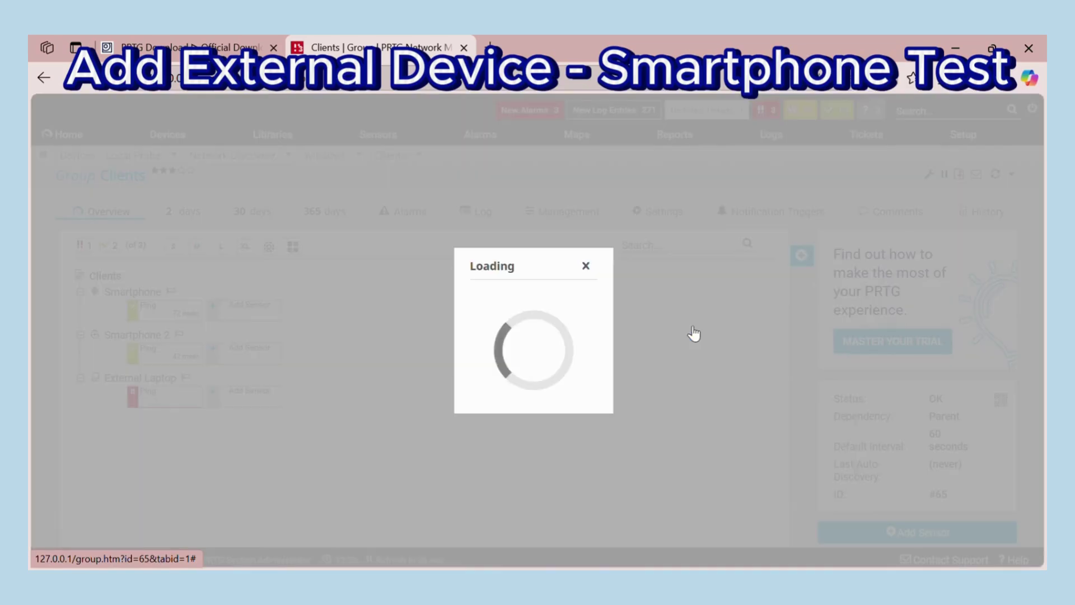
scroll(336, 269, down, 5)
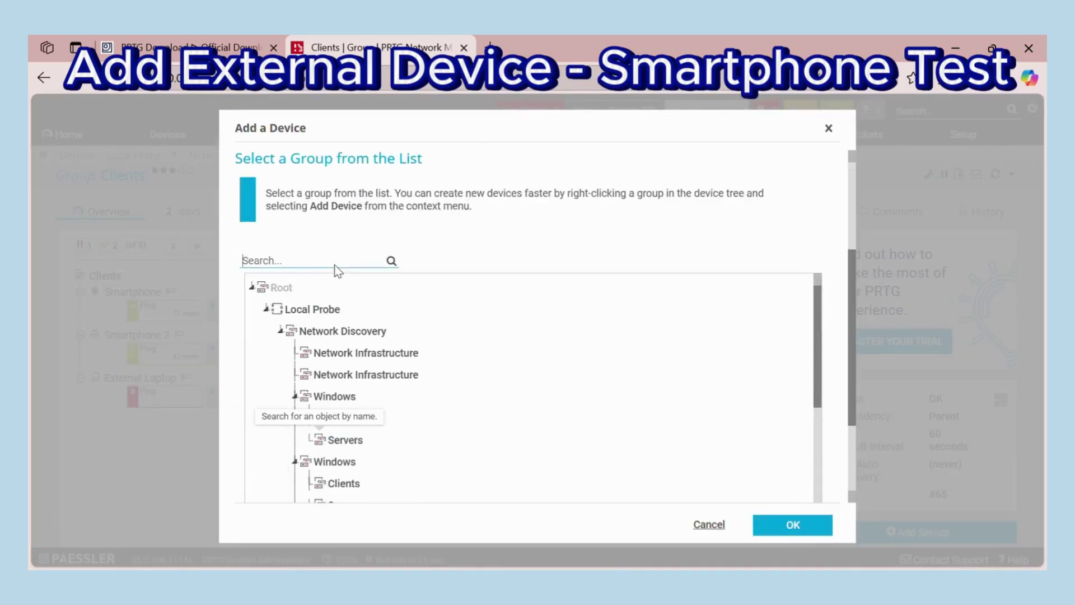
click(339, 353)
scroll(339, 336, down, 3)
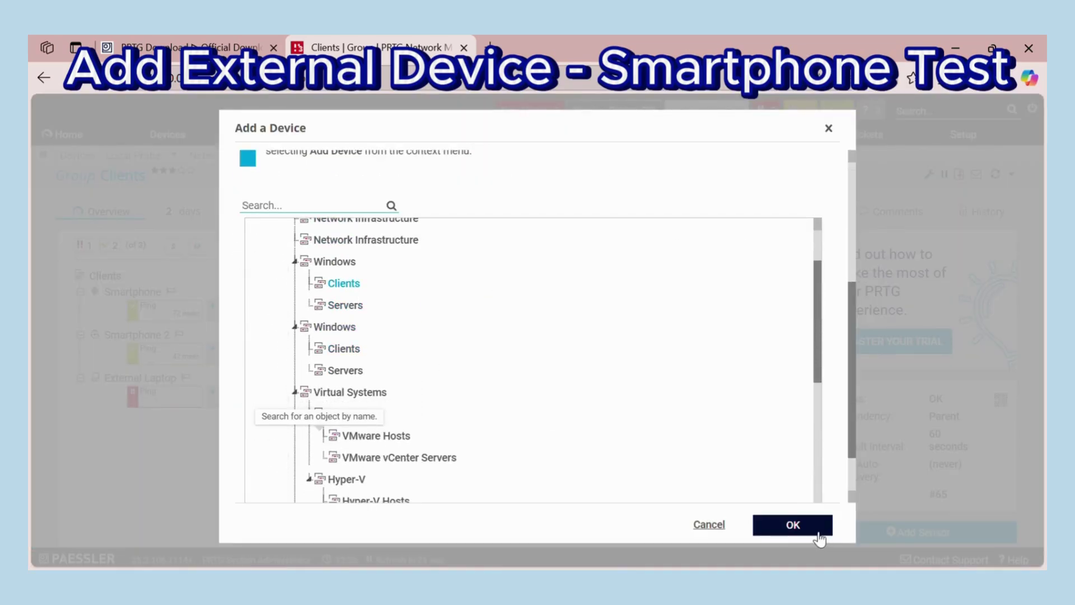
click(817, 535)
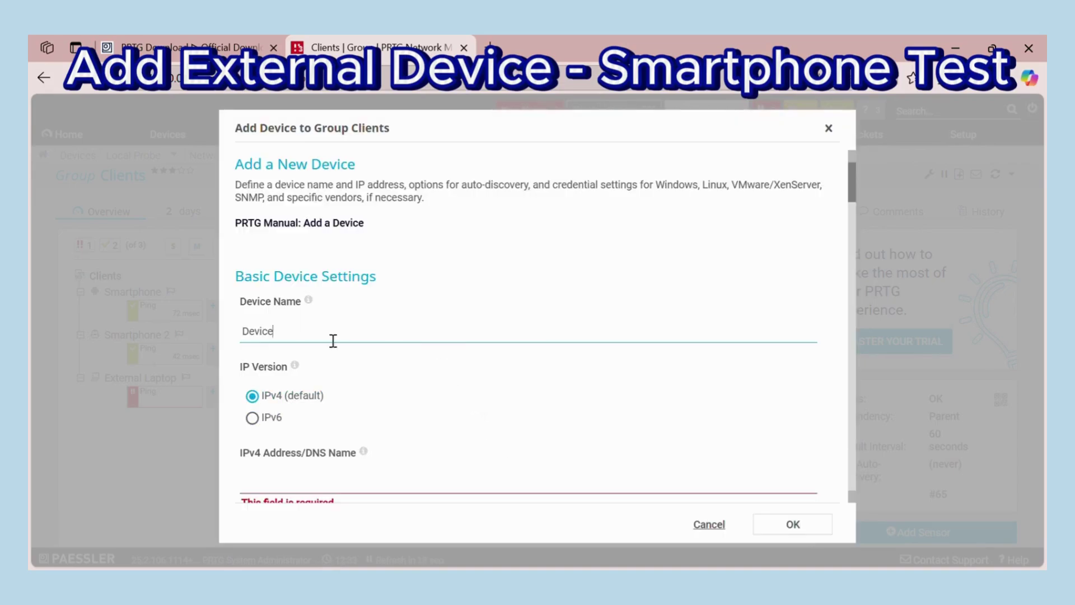
Name the new device "Smartphone Test" and set its IPv4 address to 192.168.1.64.
drag(333, 341, 202, 341)
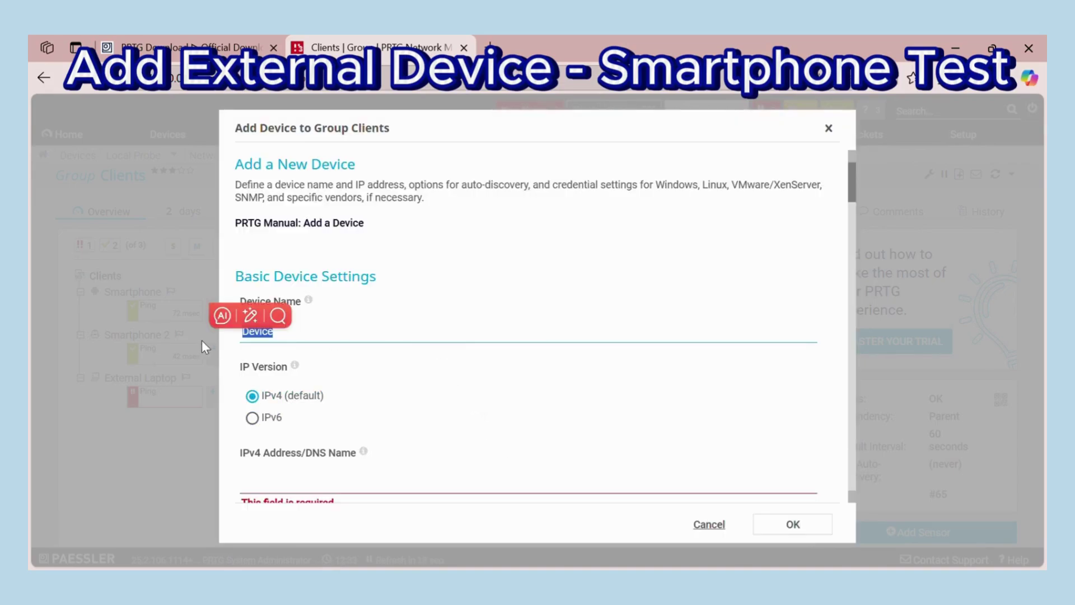
text(Smartphone Test)
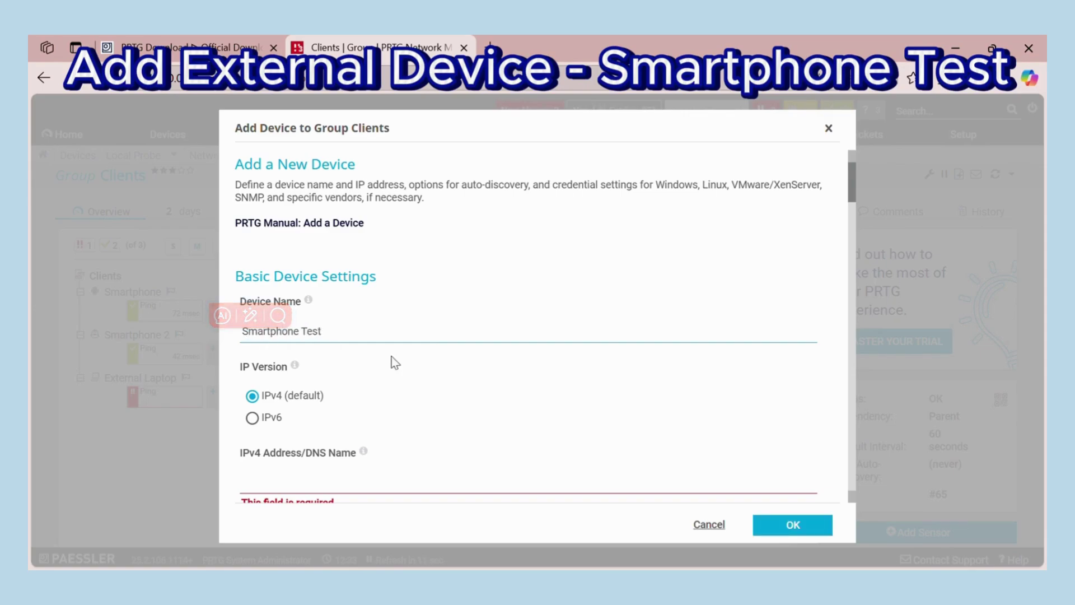
scroll(391, 359, down, 3)
click(442, 325)
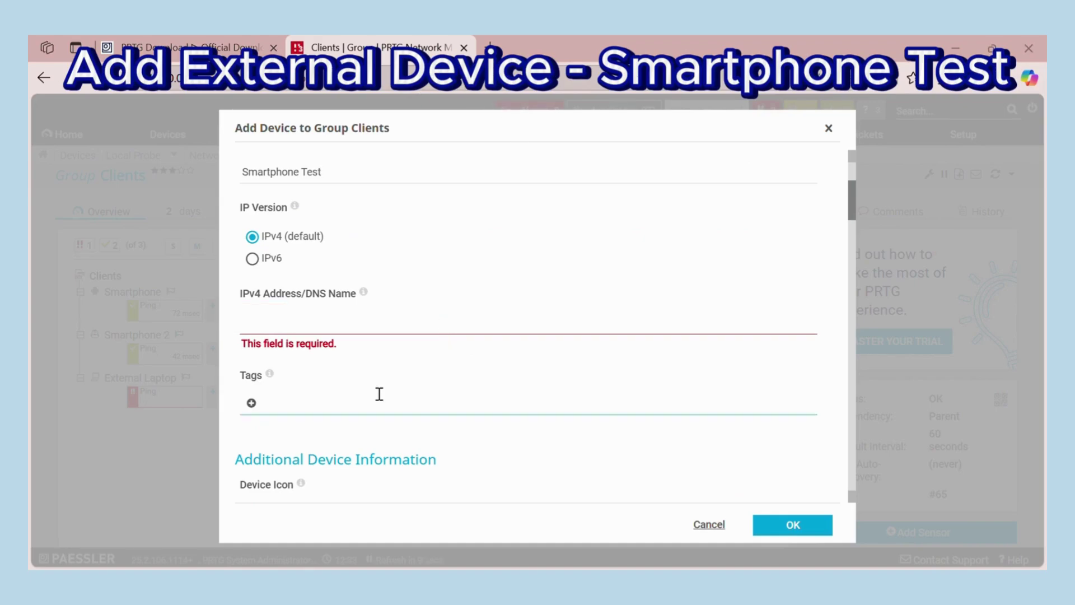
text(192.168.1.64)
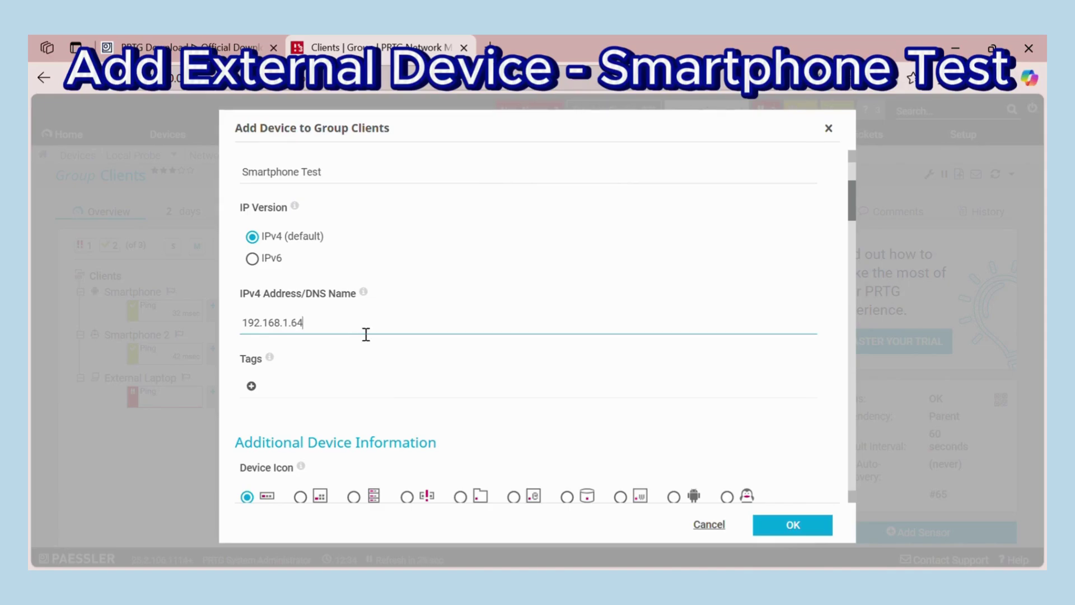
Give the device the grey Apple icon and create it with the remaining settings at their defaults.
scroll(386, 344, down, 2)
scroll(353, 431, down, 2)
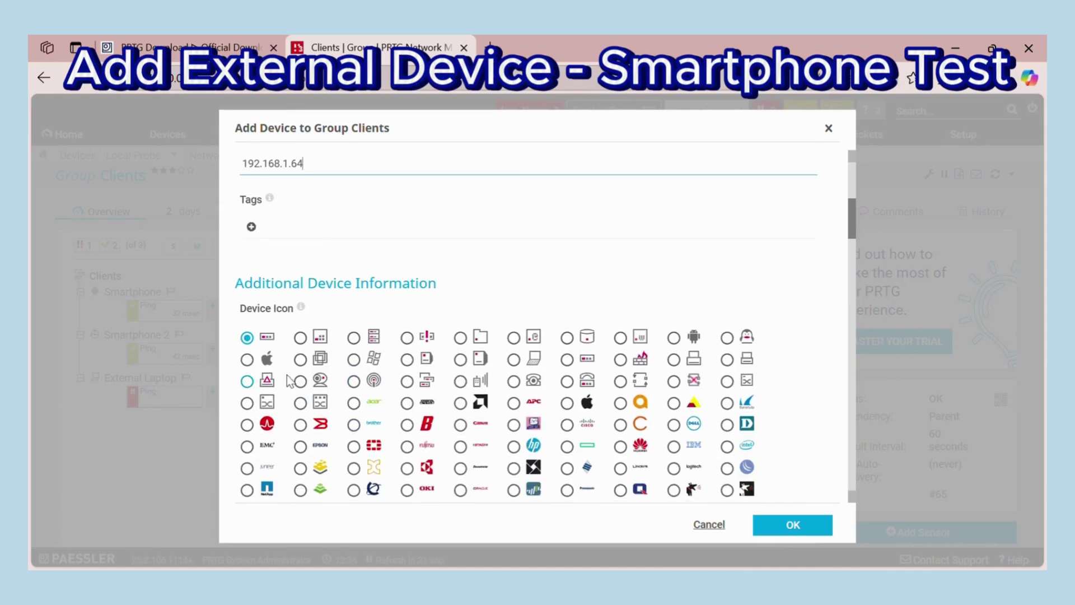
click(267, 363)
click(771, 515)
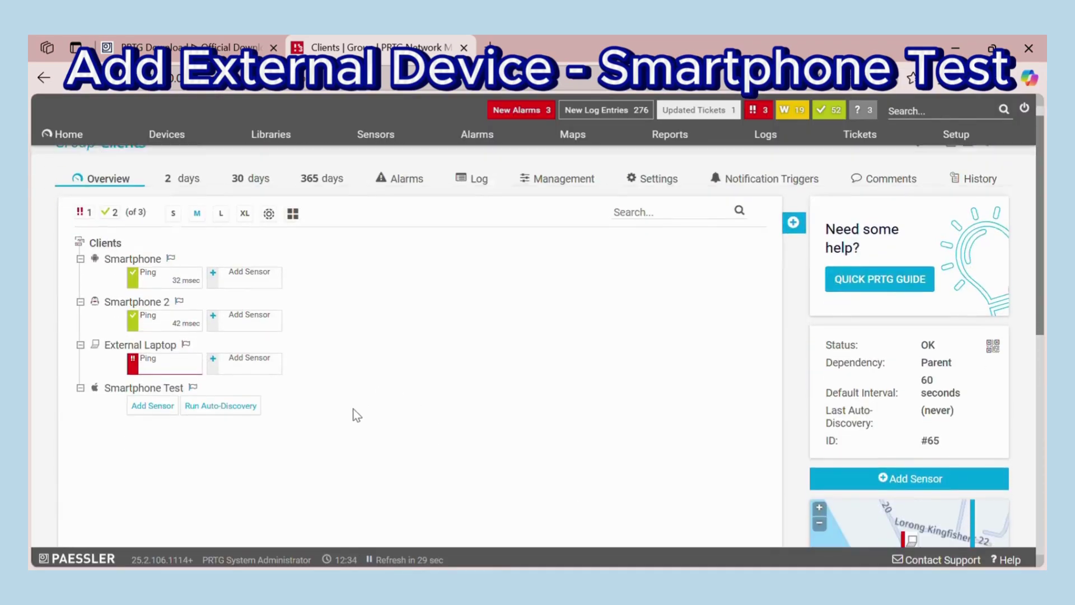
Search the sensor types for "ping" and add a Ping sensor with default settings to the Smartphone Test device.
click(140, 362)
click(396, 325)
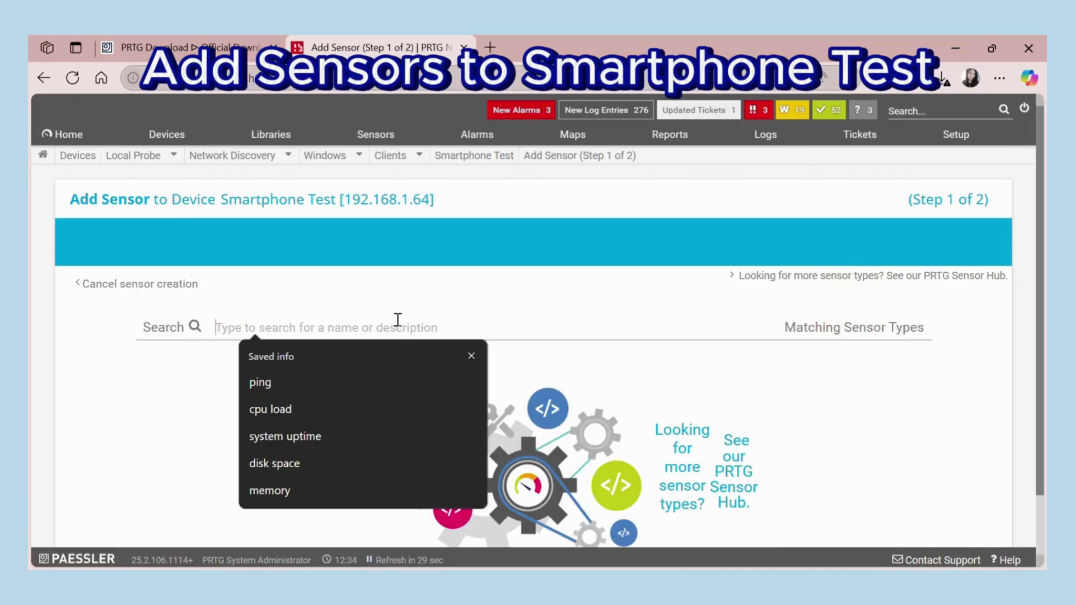
click(307, 381)
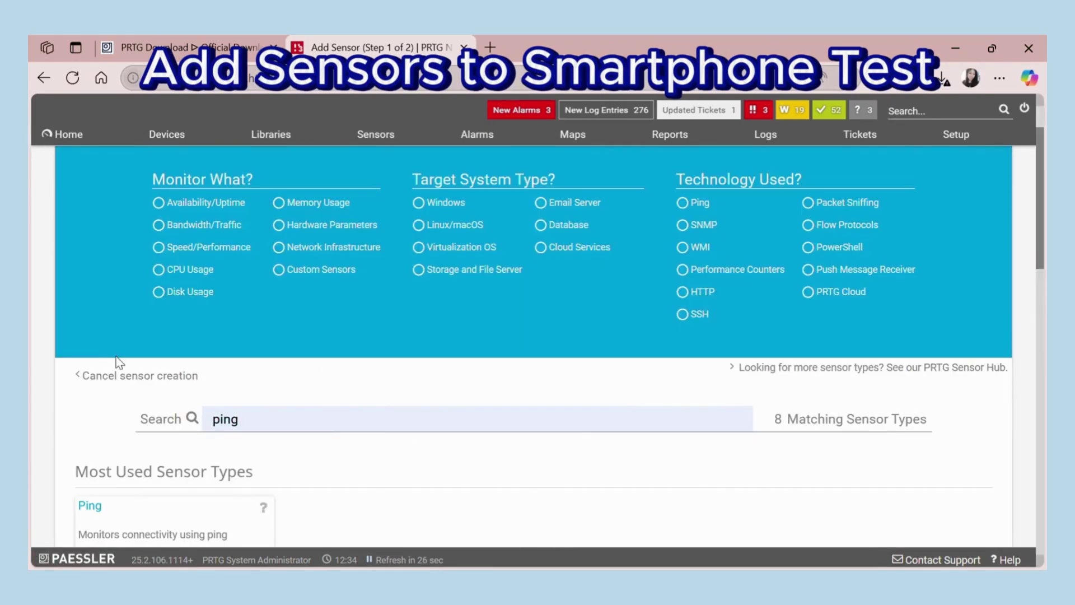
scroll(116, 357, down, 3)
click(262, 435)
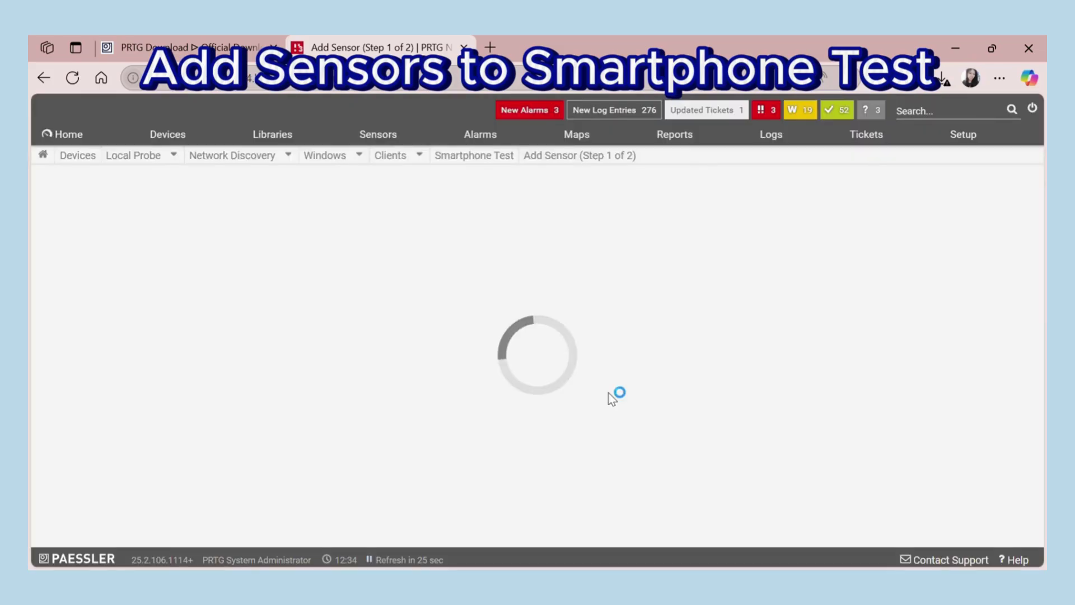
click(887, 410)
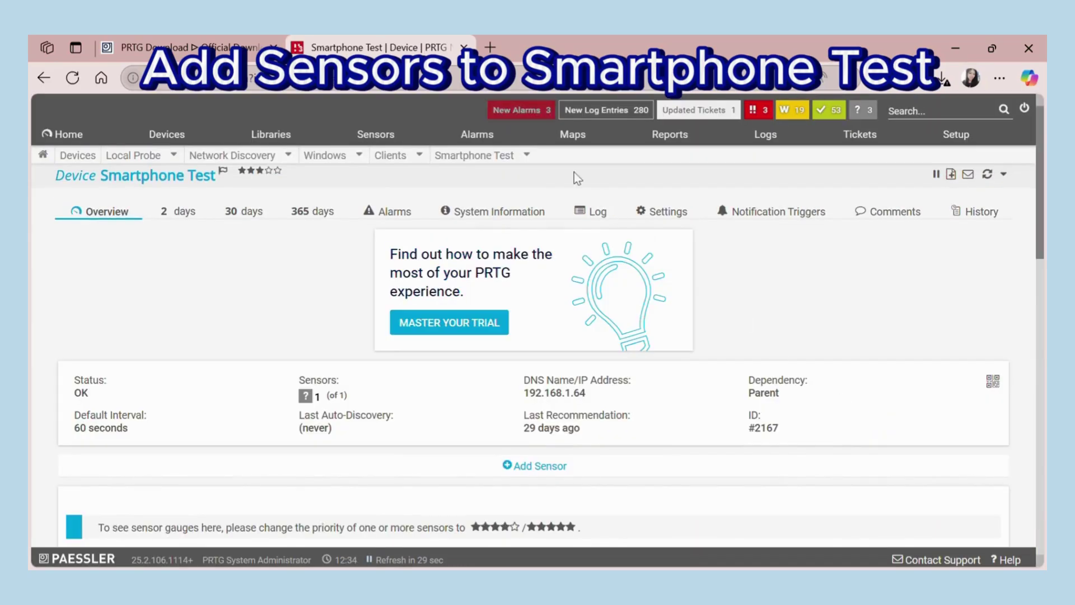
Review the Smartphone Test device's overview and sensor list, and return to the full device tree.
scroll(323, 355, down, 3)
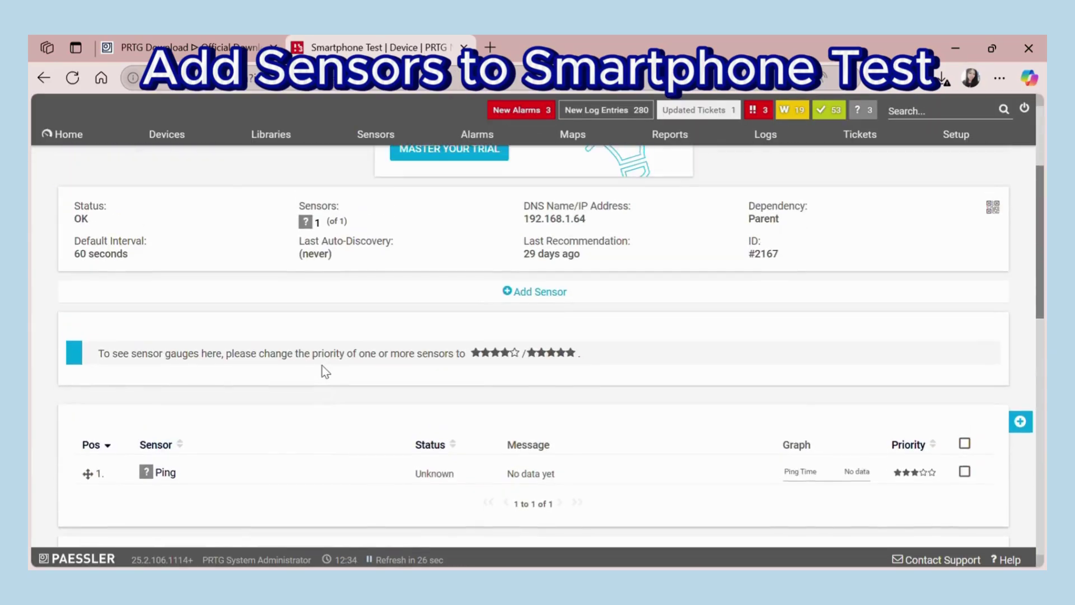
scroll(321, 365, up, 2)
scroll(176, 329, down, 4)
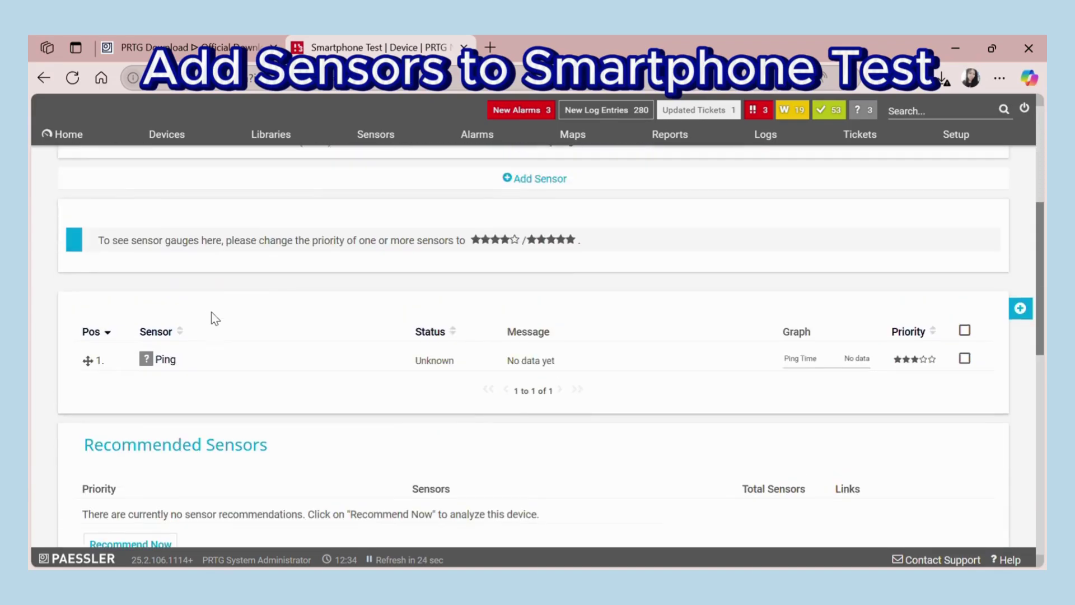
scroll(215, 318, up, 3)
click(178, 162)
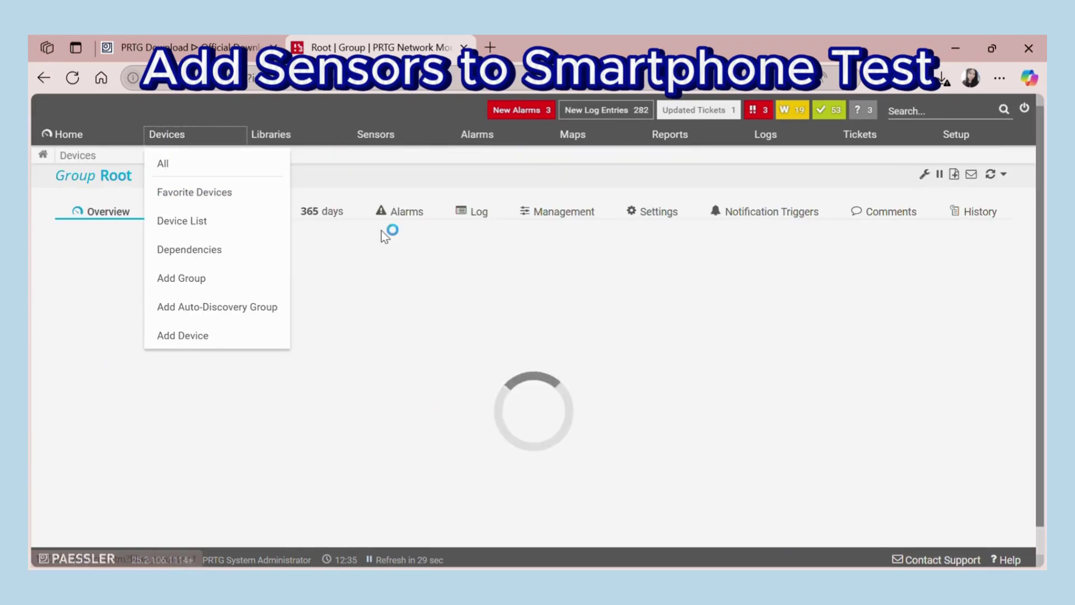
Open the test PC device directly under the local probe and review the status of its sensors.
scroll(315, 313, down, 10)
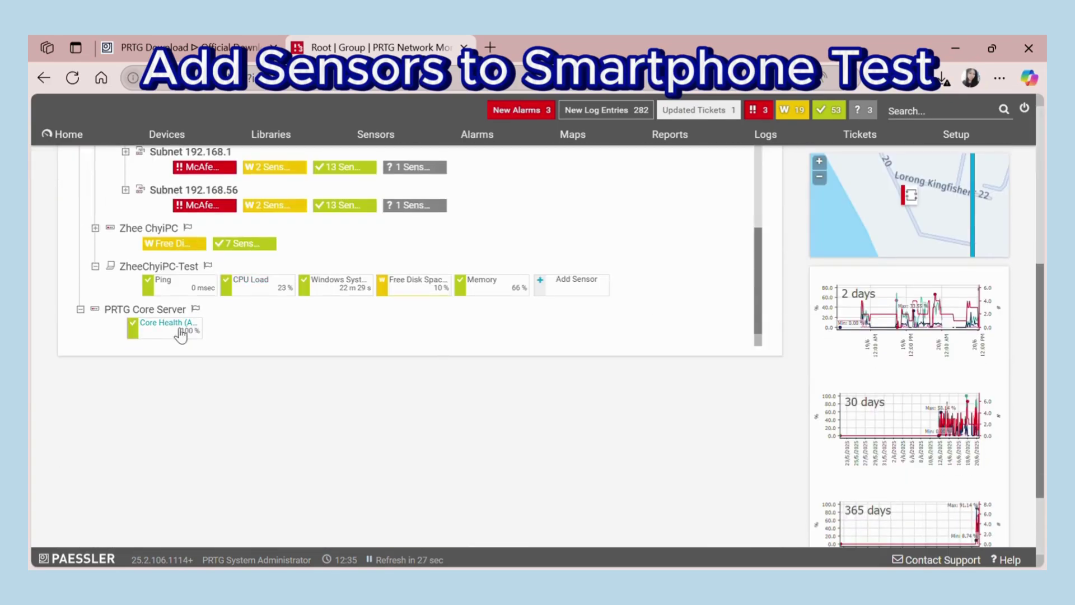
click(162, 267)
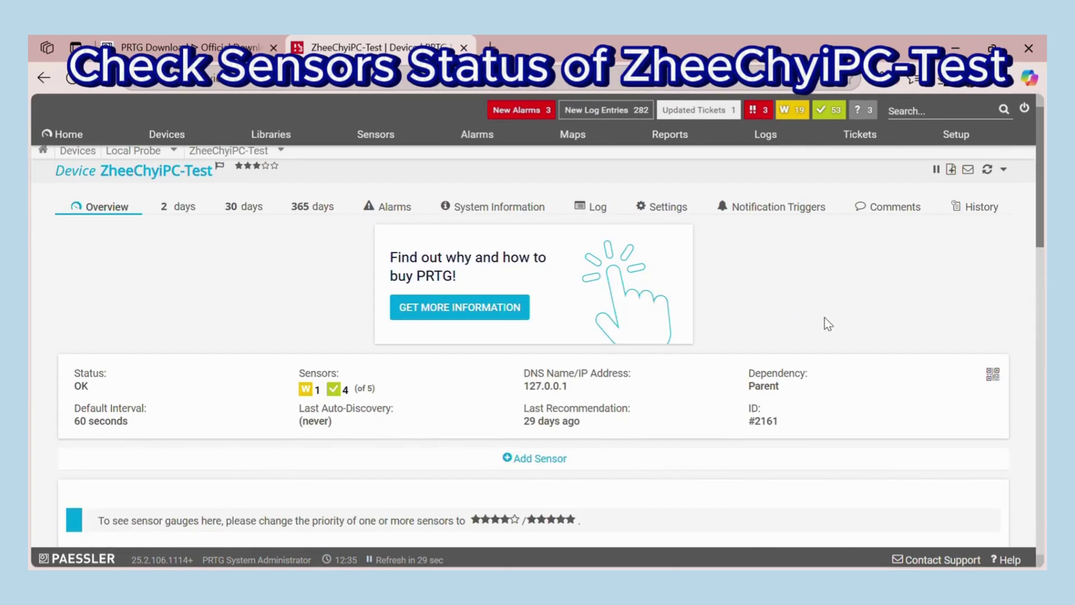
scroll(828, 324, down, 5)
scroll(396, 379, up, 6)
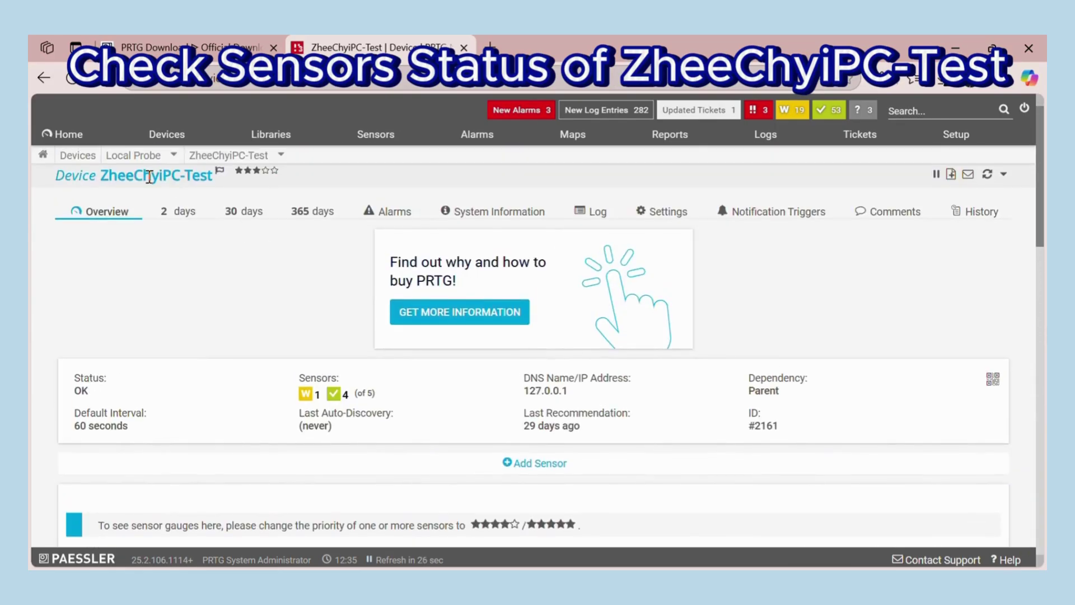
drag(100, 176, 263, 208)
click(274, 277)
scroll(274, 276, down, 5)
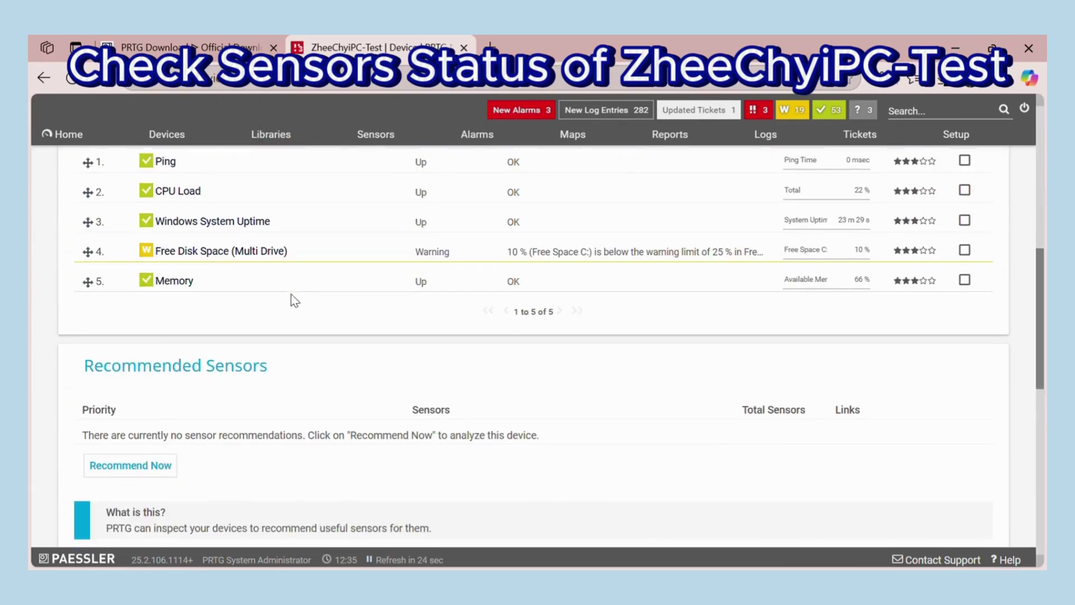
scroll(291, 302, up, 3)
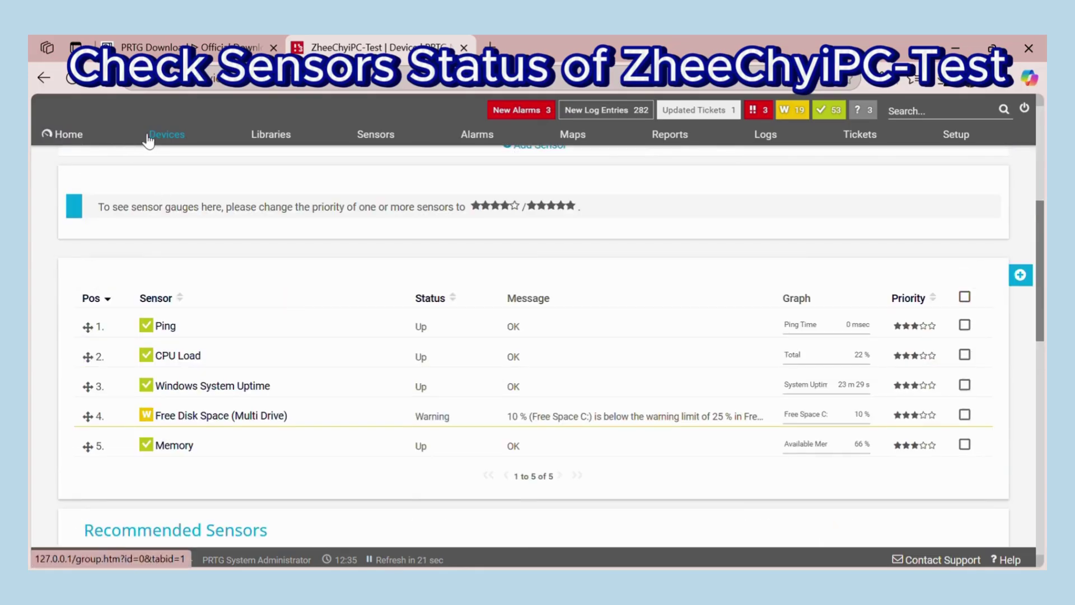
Return to the full device tree, open the Smartphone Test device and check the status of its Ping sensor.
click(167, 134)
scroll(89, 273, down, 3)
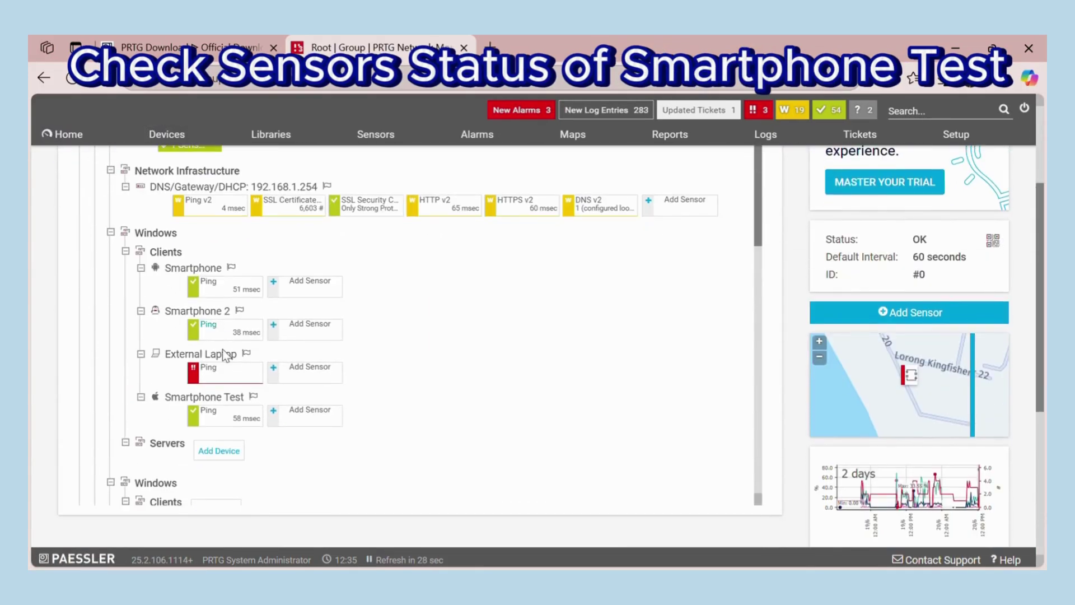
click(204, 393)
drag(98, 177, 221, 178)
click(247, 281)
scroll(254, 294, down, 4)
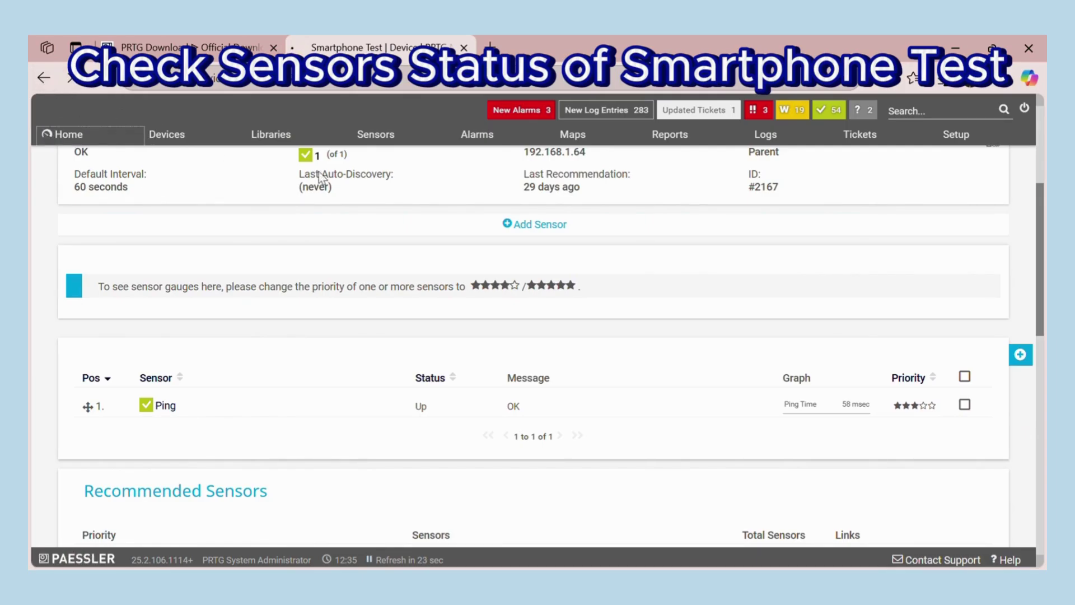
Leave the Smartphone Test page, open the PRTG Core Server device and examine its Core Health gauge and sensor list.
click(64, 133)
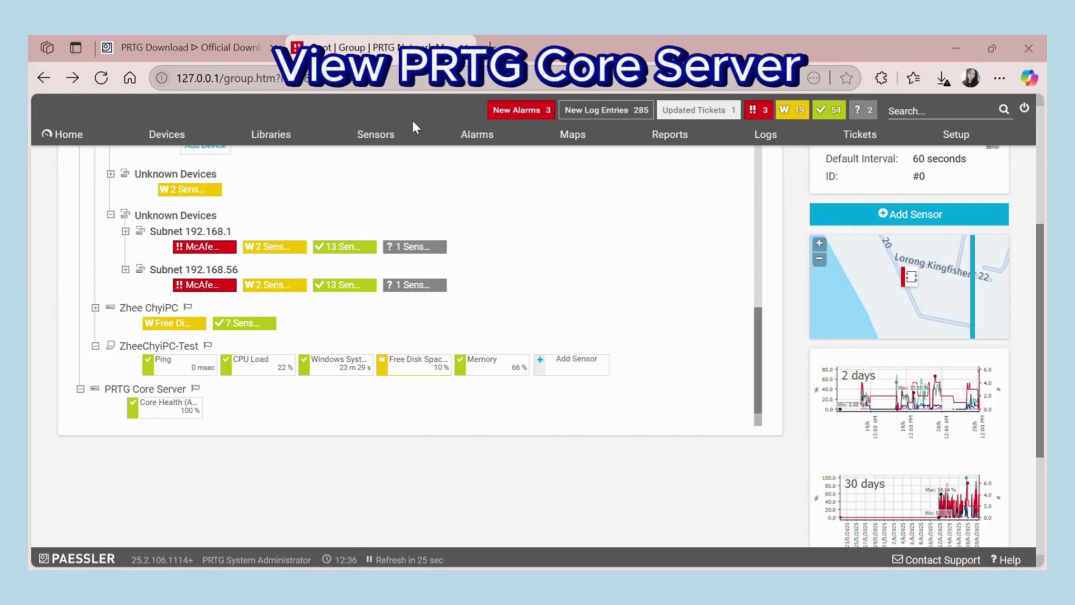
click(134, 388)
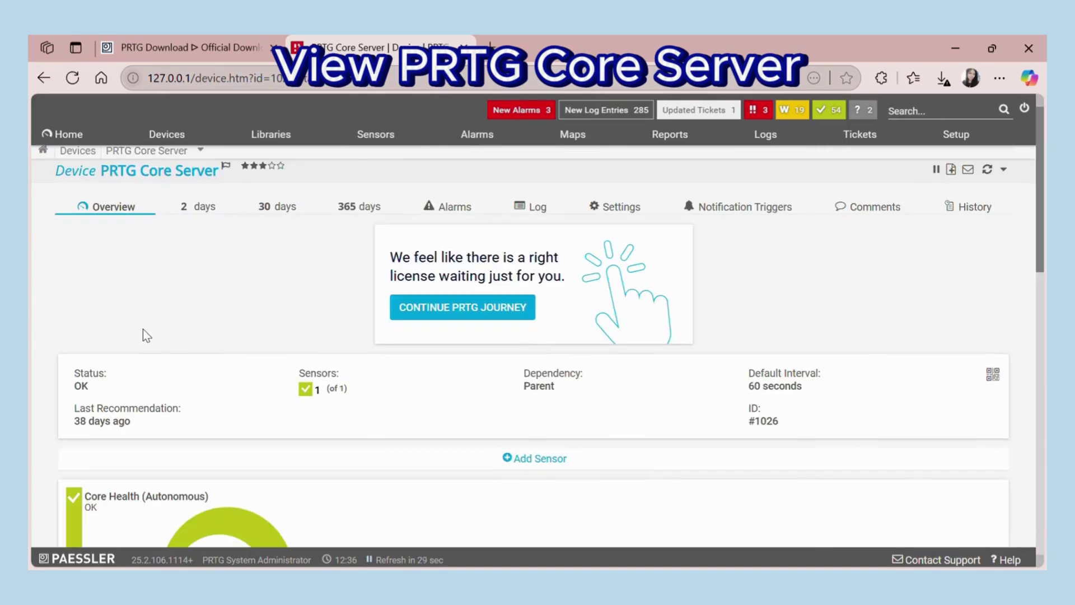
scroll(151, 335, down, 5)
scroll(155, 335, down, 1)
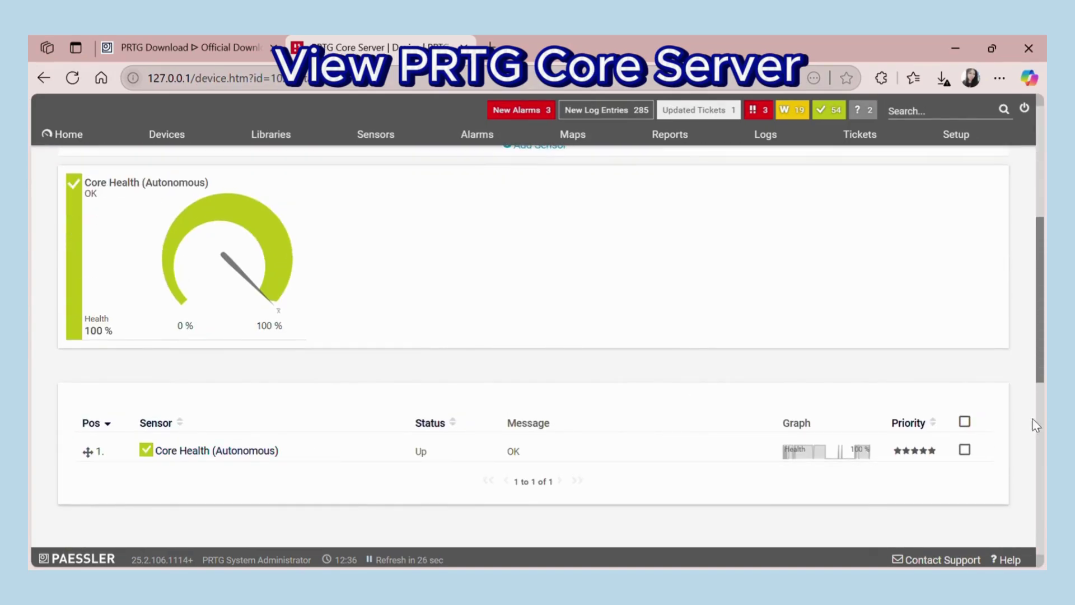
scroll(746, 388, up, 6)
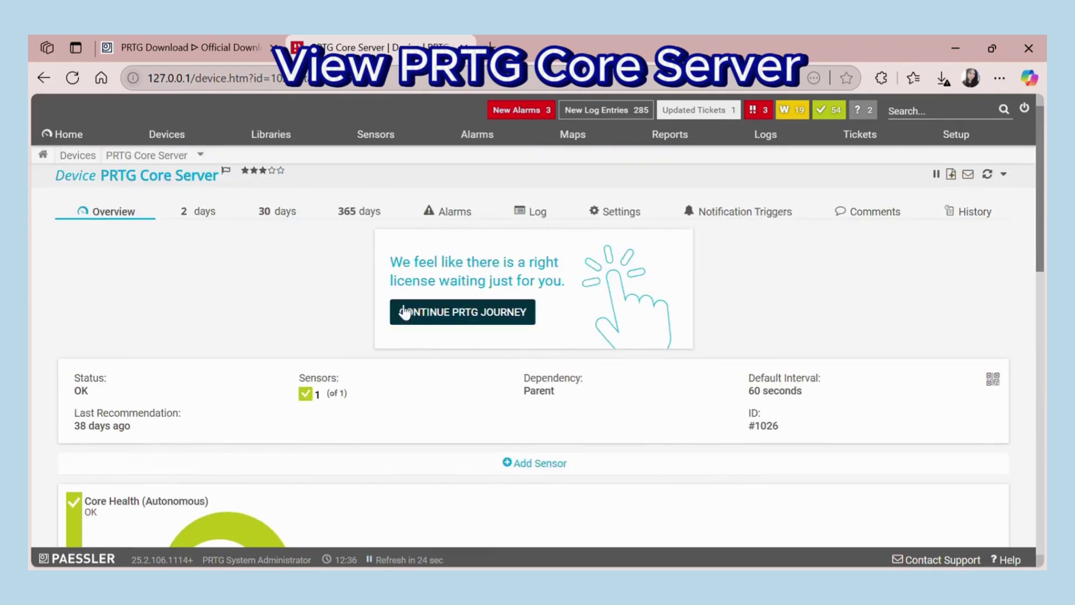
scroll(871, 338, down, 8)
scroll(472, 333, up, 1)
scroll(83, 325, up, 1)
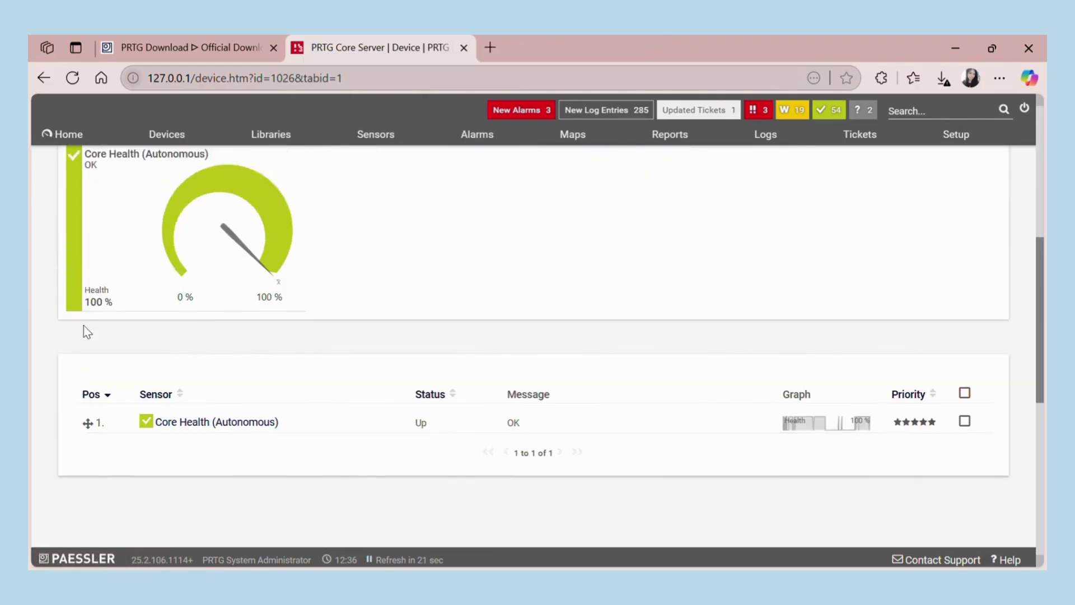